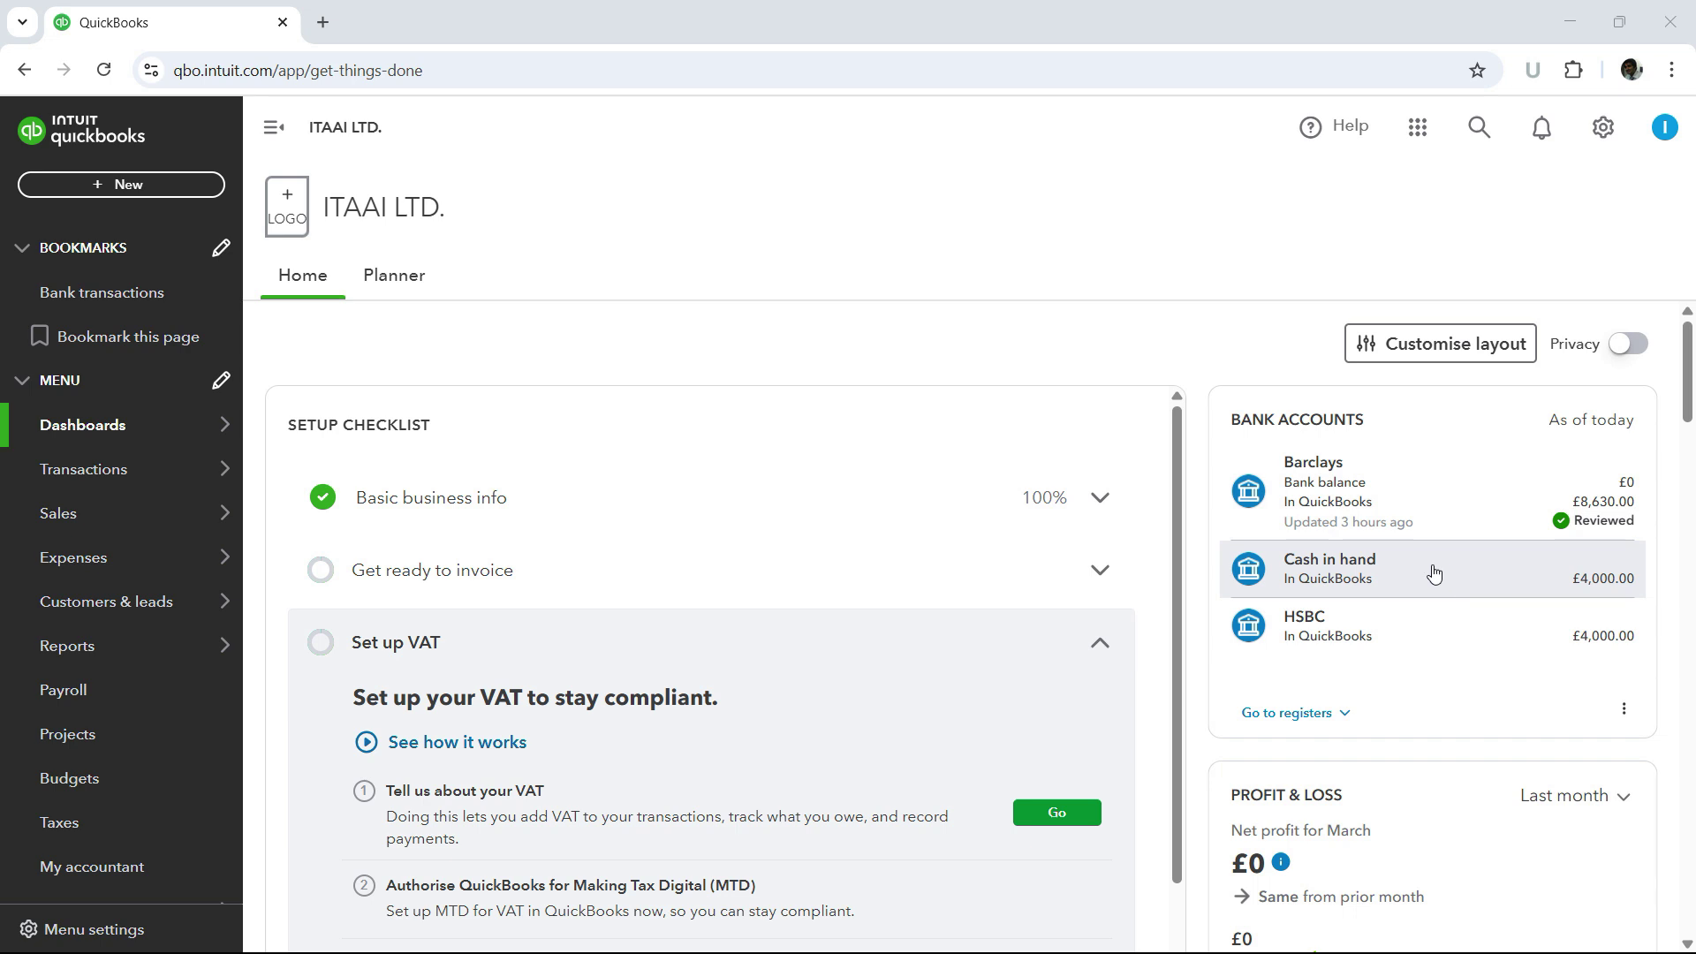
Open the Cash in hand account register from the dashboard's bank accounts
{"action": "left_click", "coordinate": [1347, 724]}
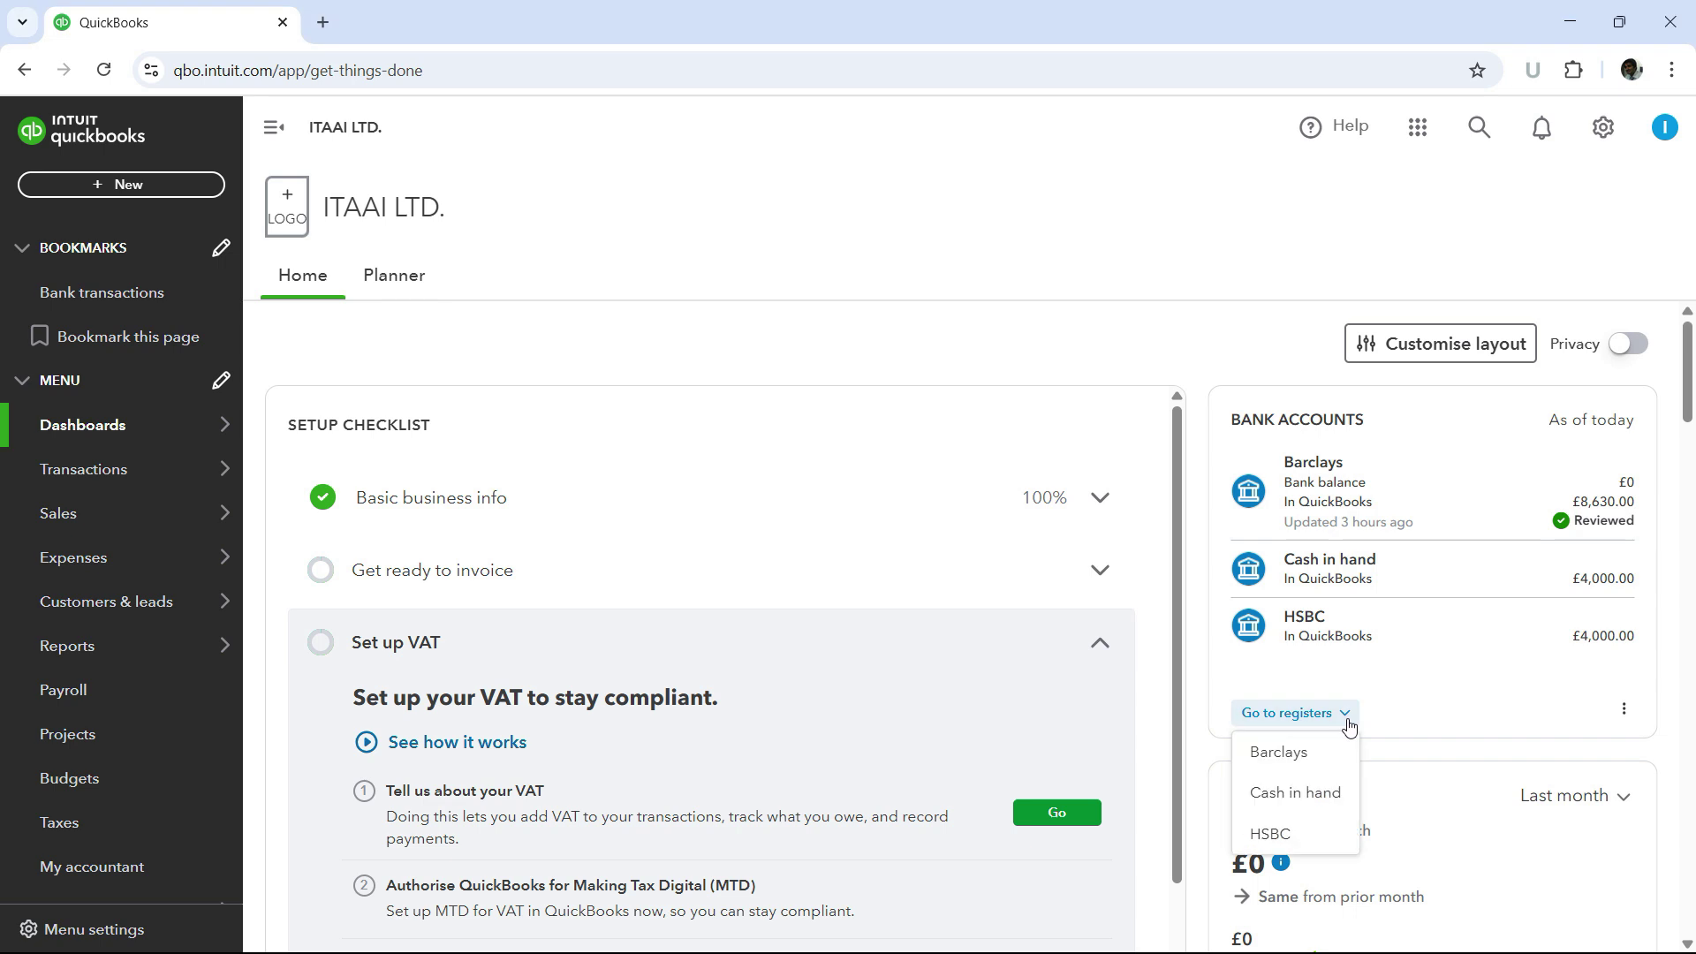
{"action": "left_click", "coordinate": [1300, 791]}
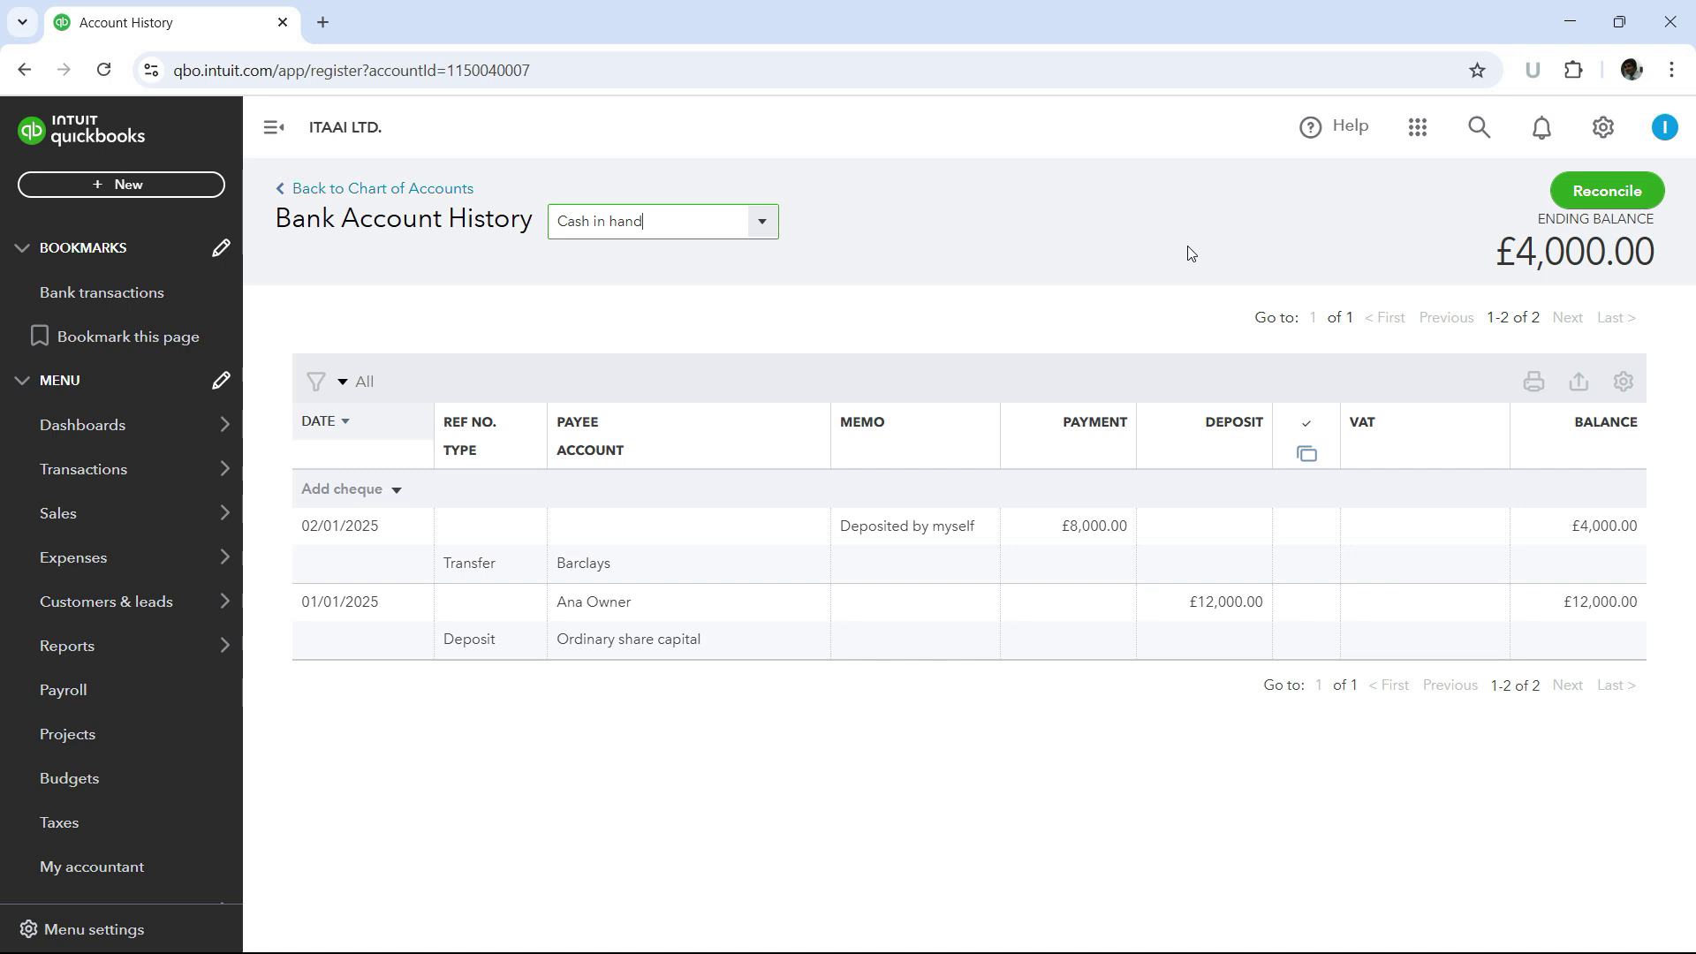
{"action": "left_click", "coordinate": [1056, 320]}
{"action": "mouse_move", "coordinate": [171, 565]}
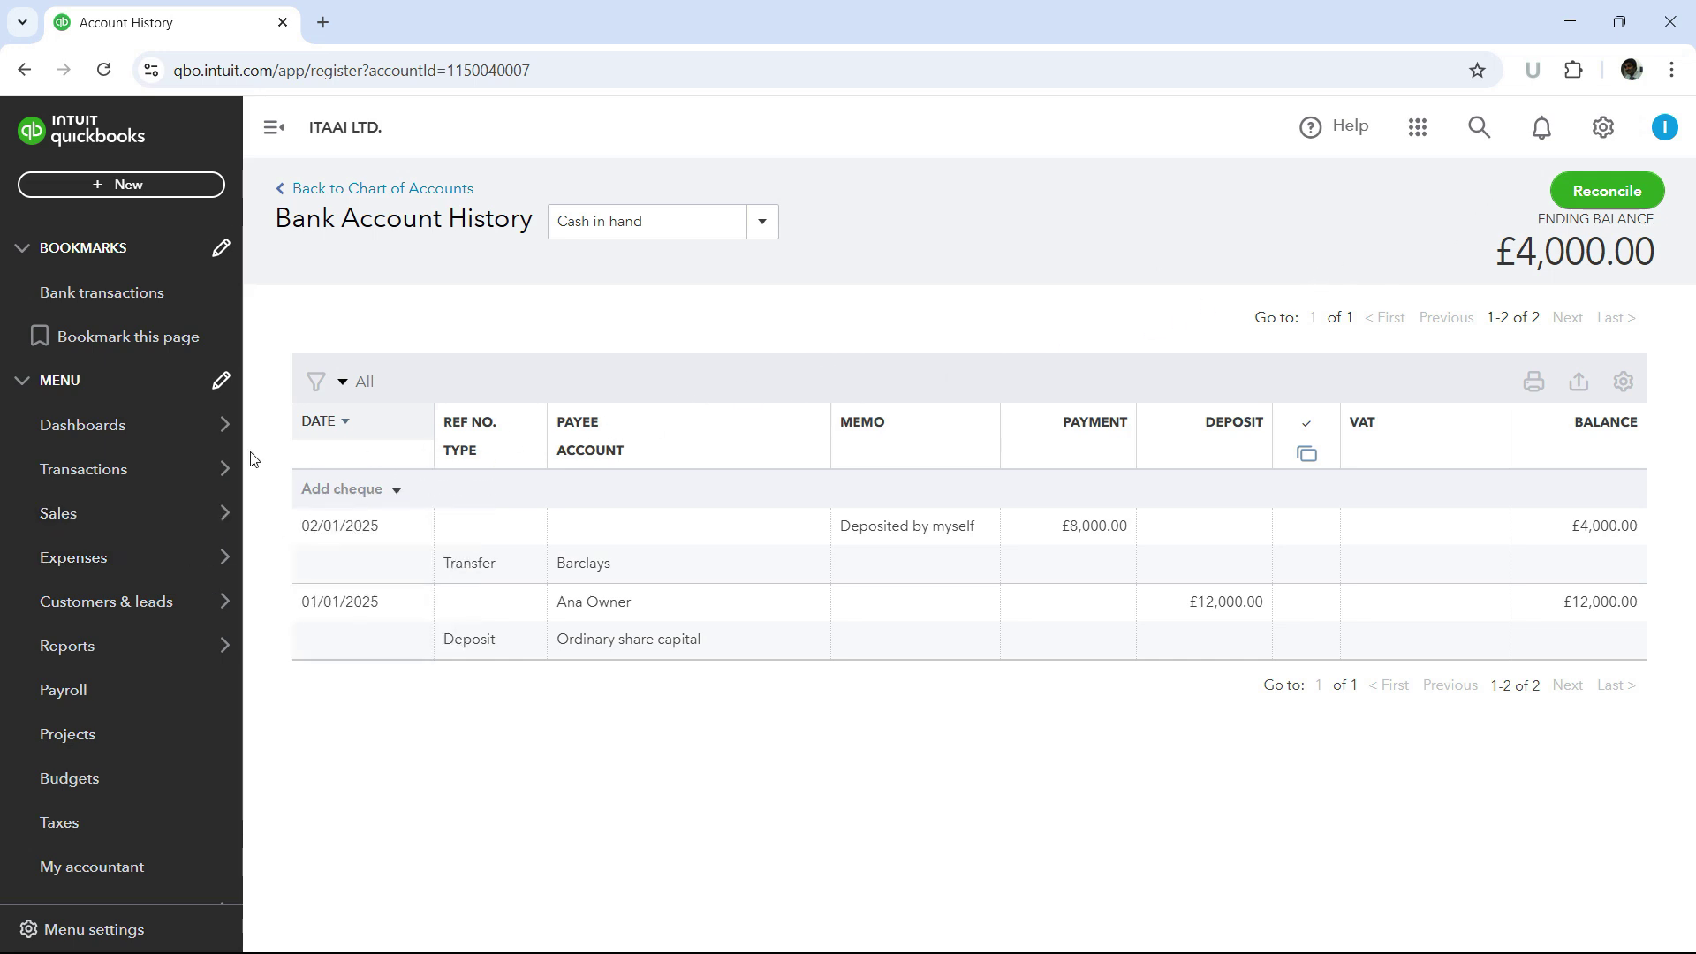
{"action": "mouse_move", "coordinate": [220, 475]}
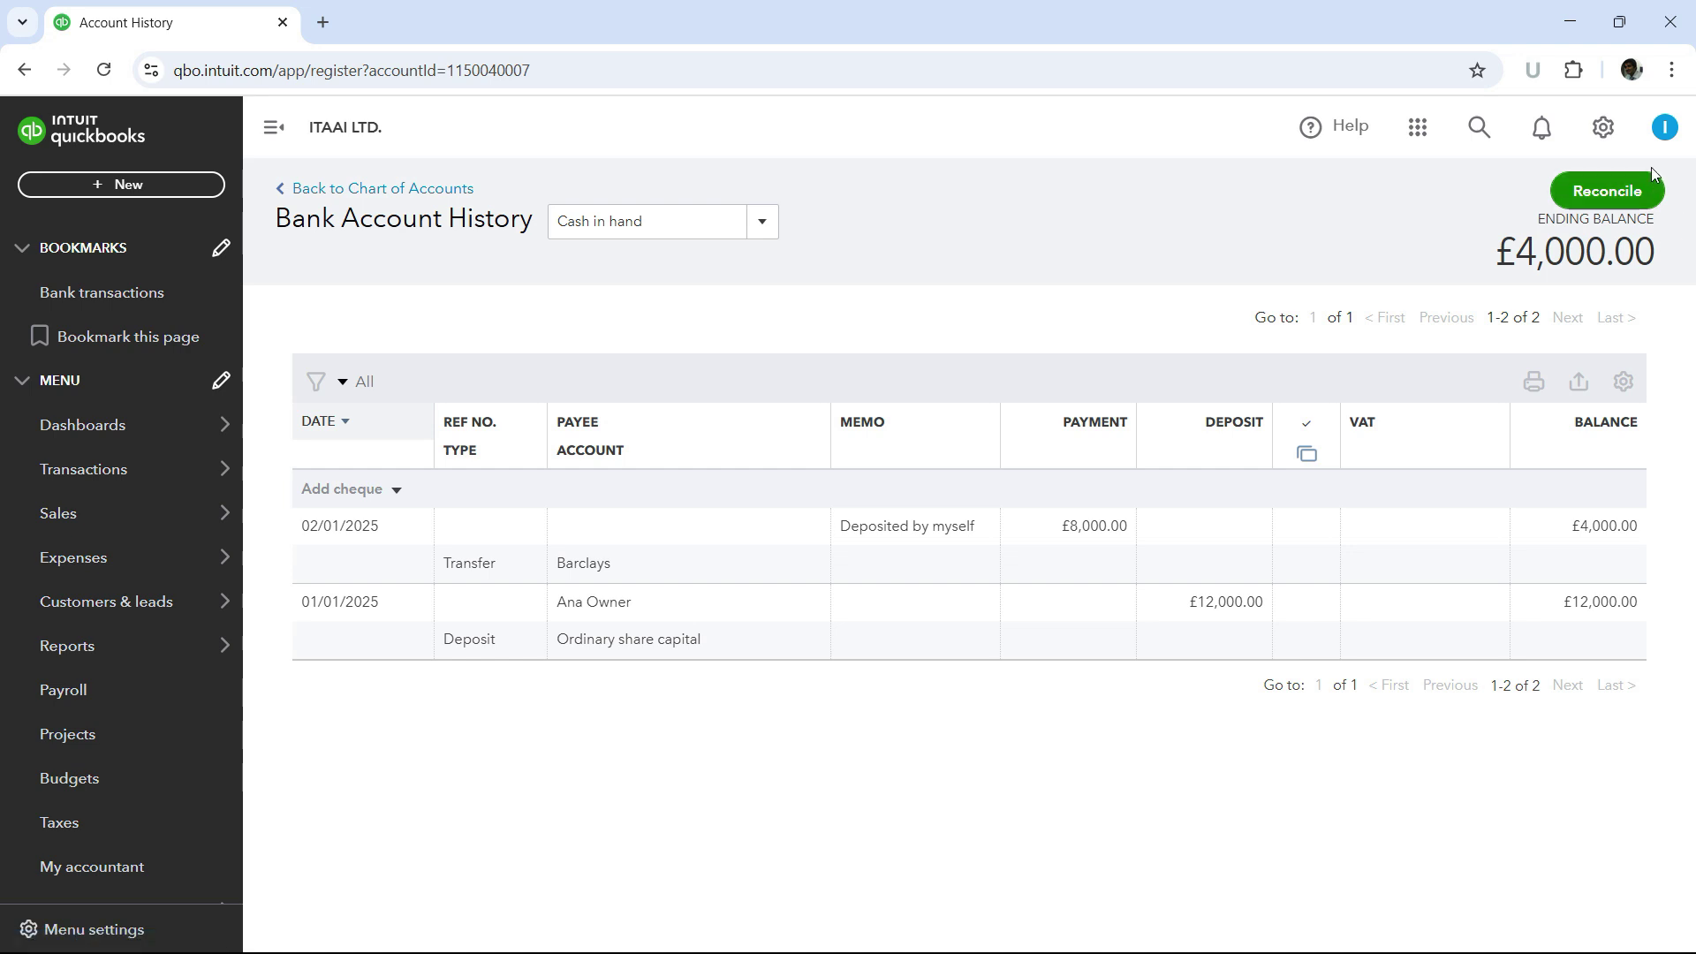
Open the Reconcile tool in a new browser tab and switch to it, keeping the account register open
{"action": "left_click", "coordinate": [1603, 134]}
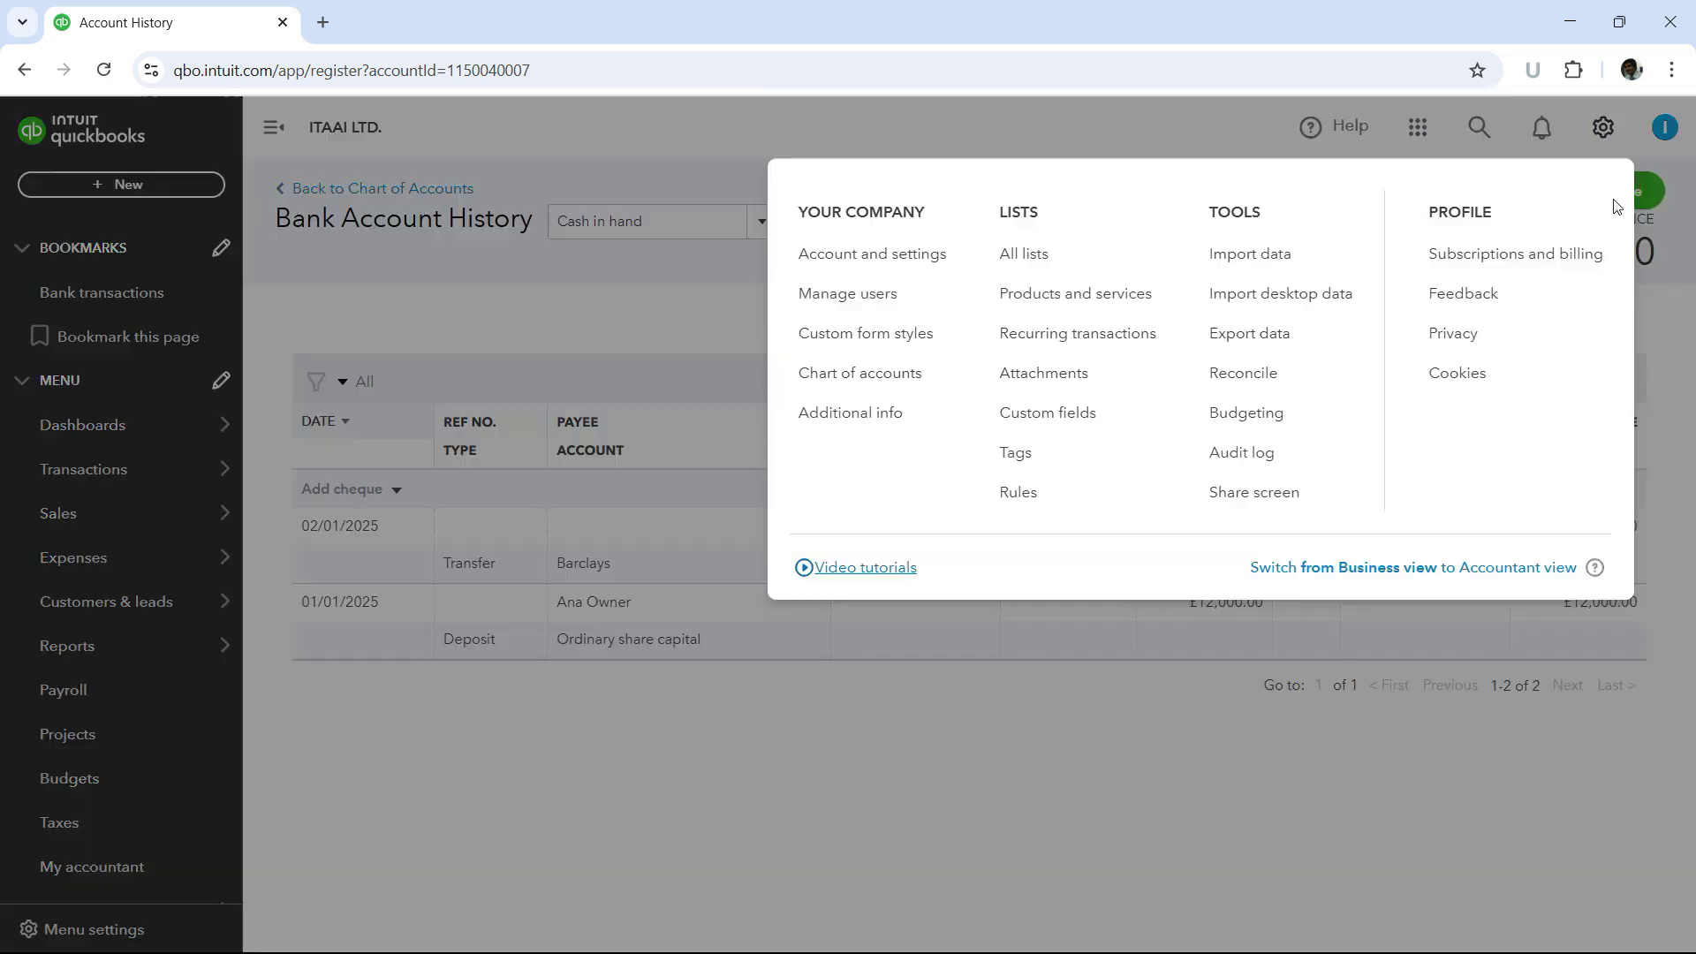
{"action": "right_click", "coordinate": [1252, 376]}
{"action": "left_click", "coordinate": [1362, 406]}
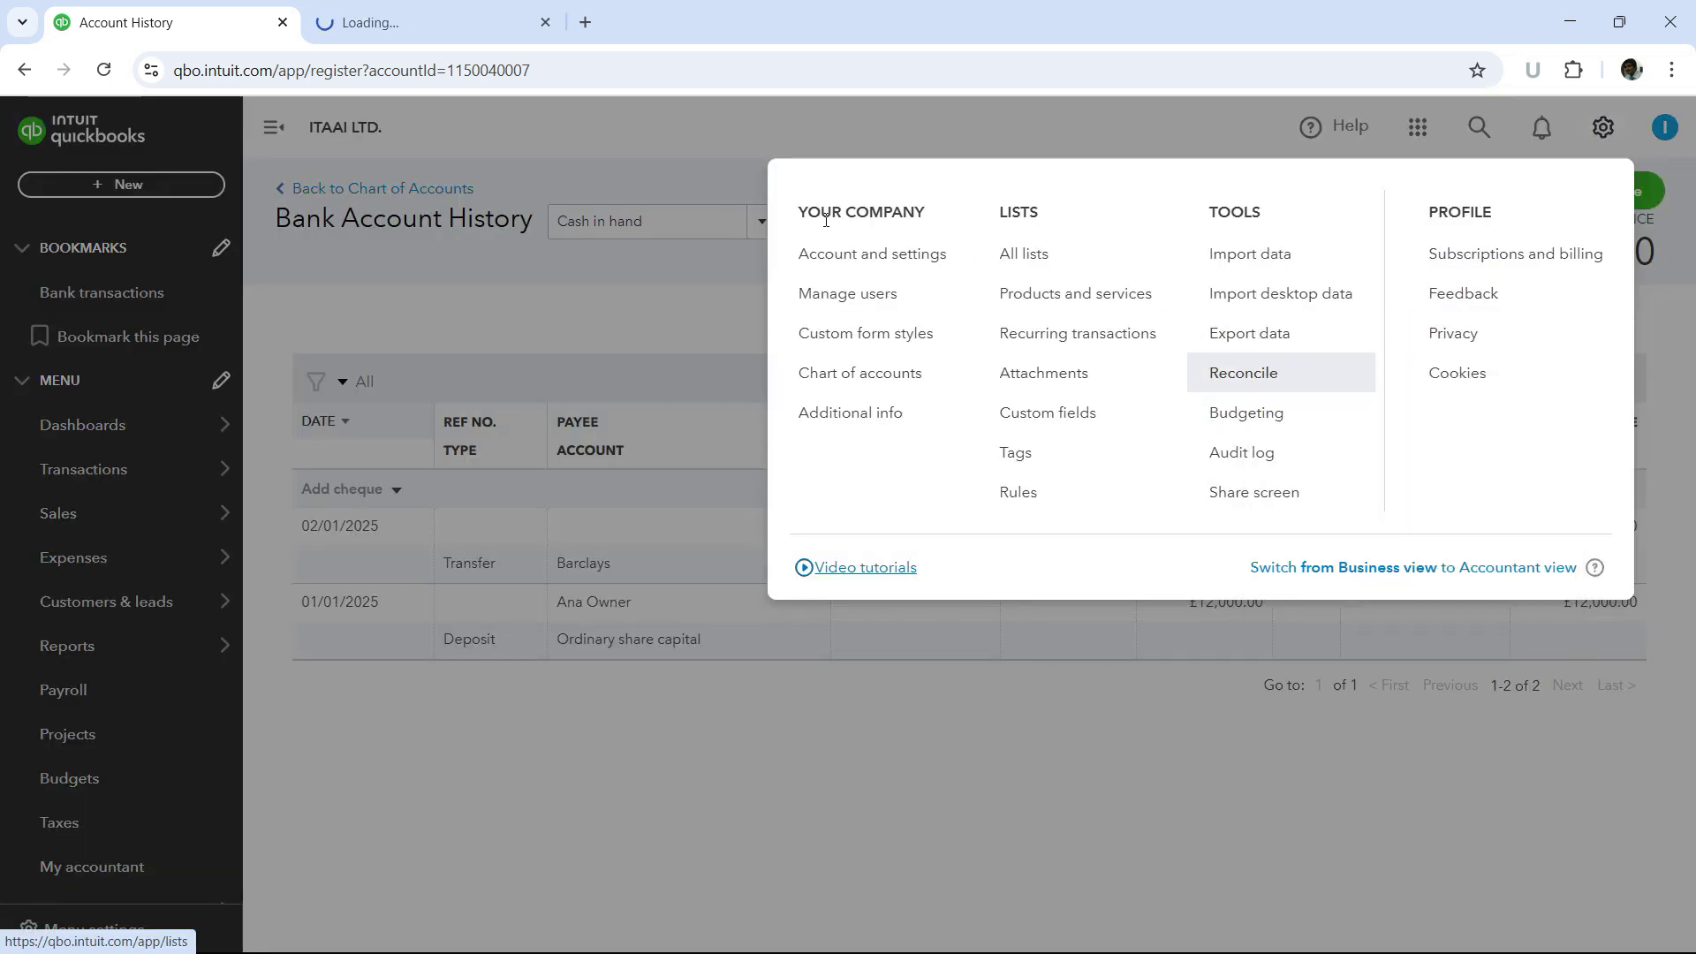
{"action": "left_click", "coordinate": [722, 138]}
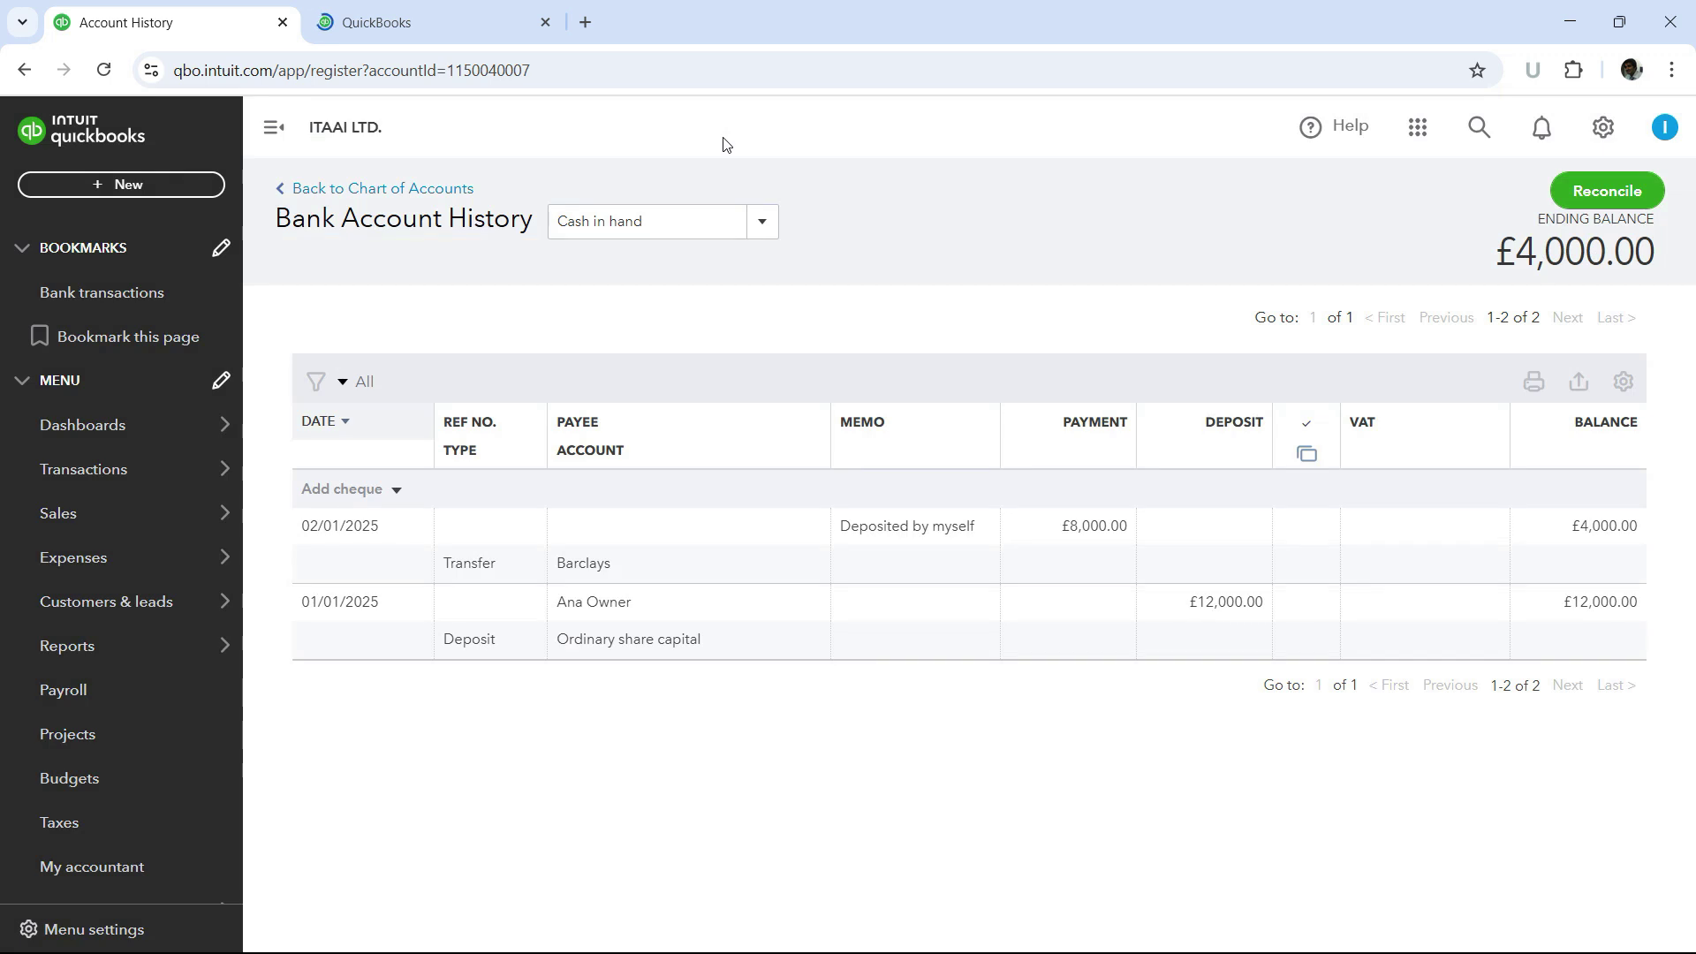
{"action": "left_click", "coordinate": [453, 24]}
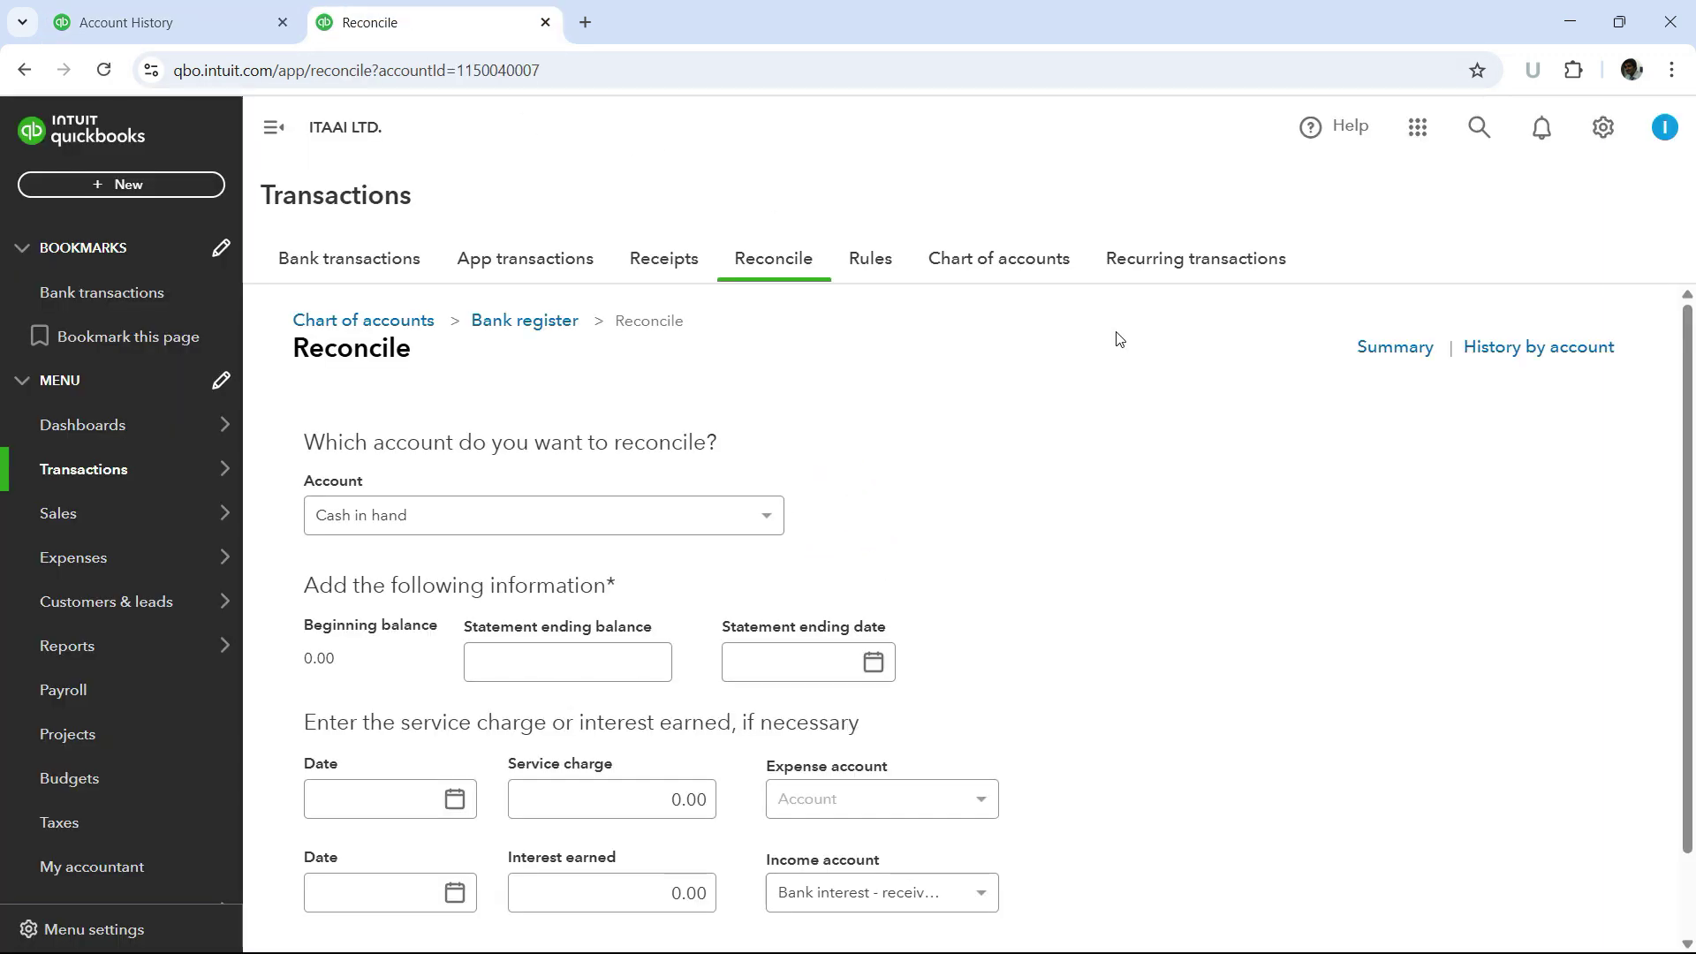
Keep Cash in hand as the account to reconcile and enter a statement ending balance of 4,000.00
{"action": "left_click", "coordinate": [773, 524]}
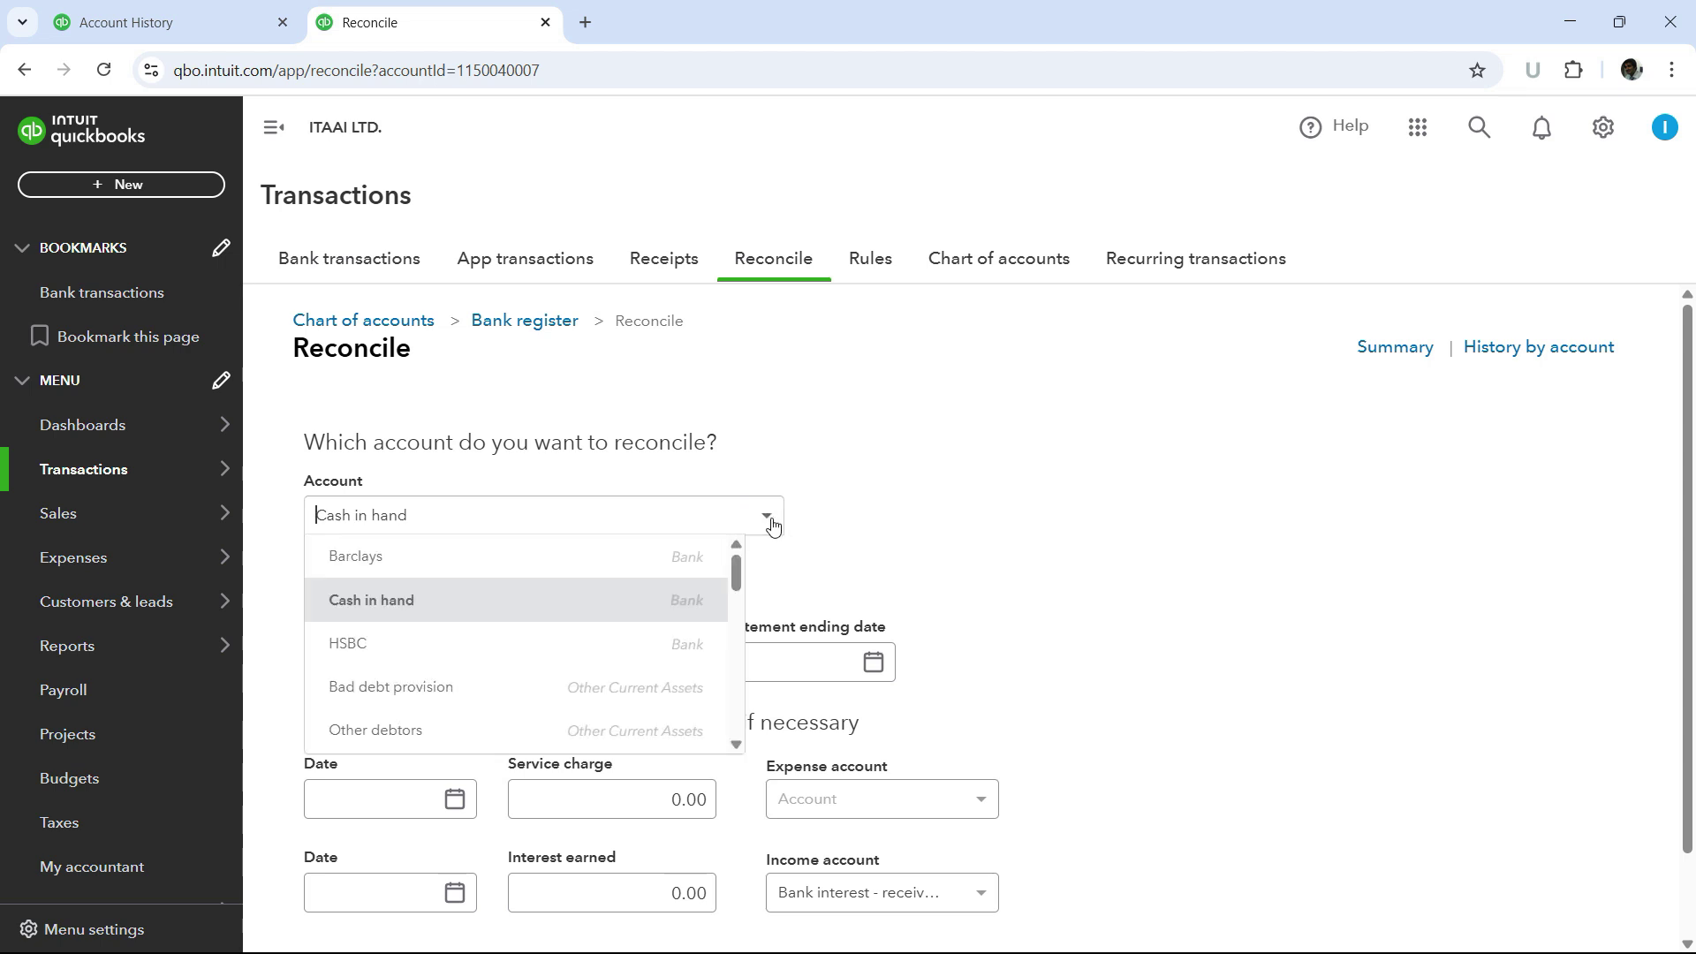
{"action": "left_click", "coordinate": [945, 521]}
{"action": "scroll", "coordinate": [1204, 482], "scroll_direction": "down", "scroll_amount": 1}
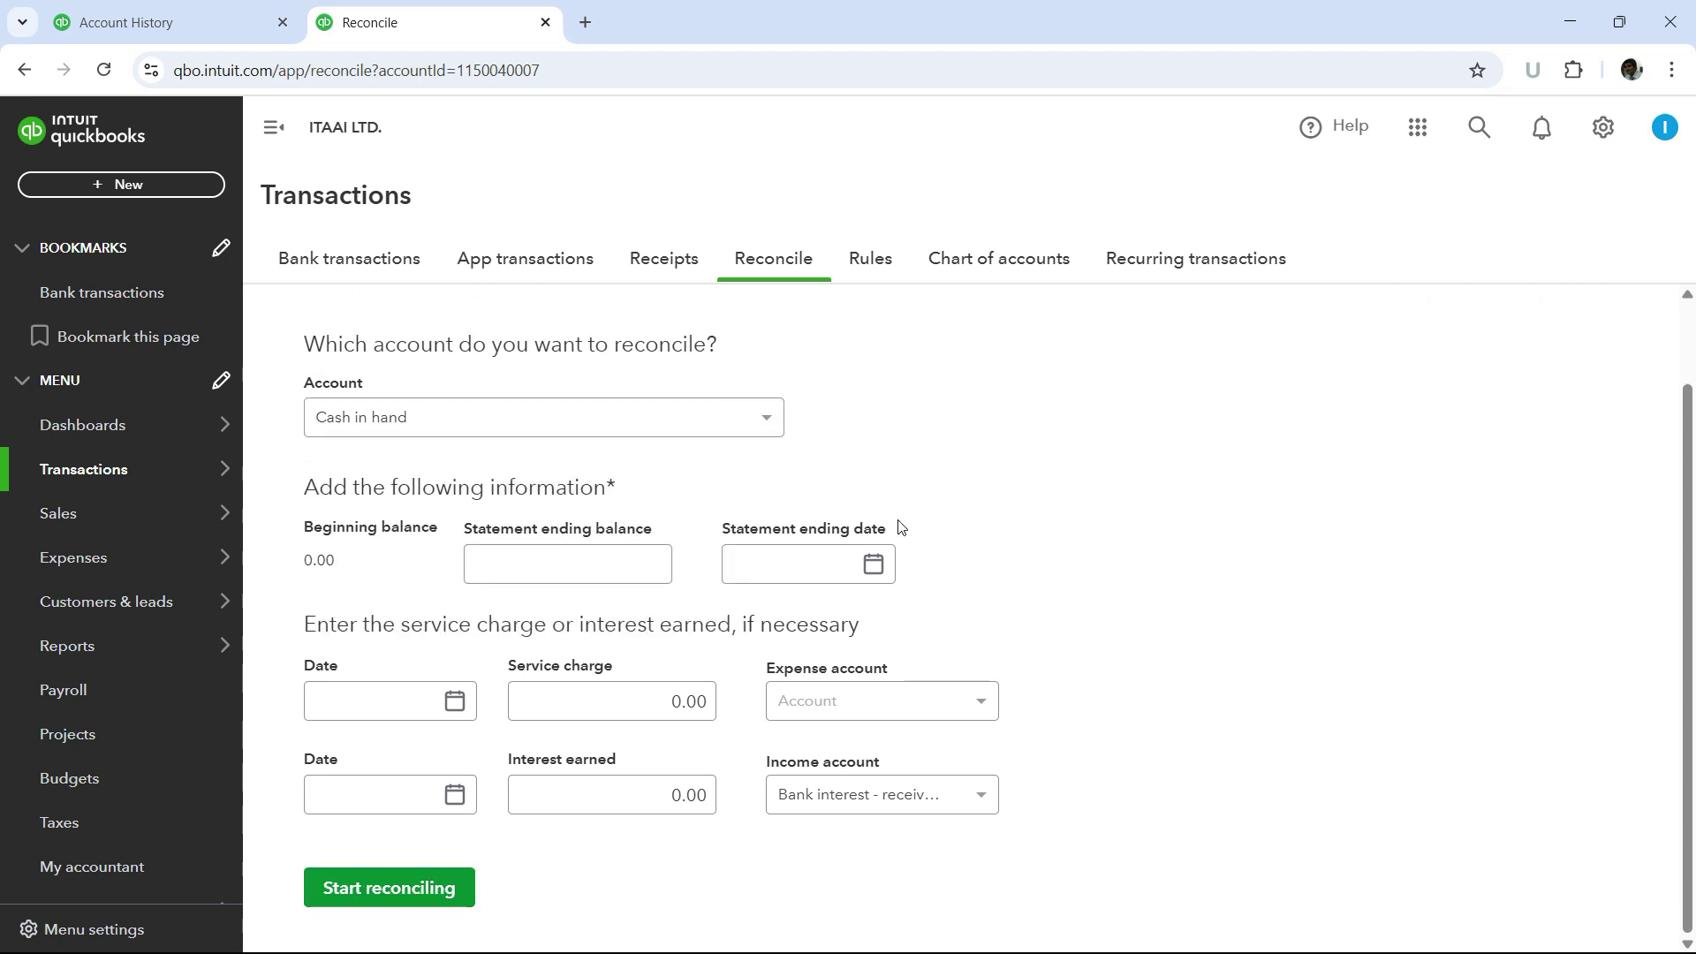
{"action": "left_click", "coordinate": [565, 579]}
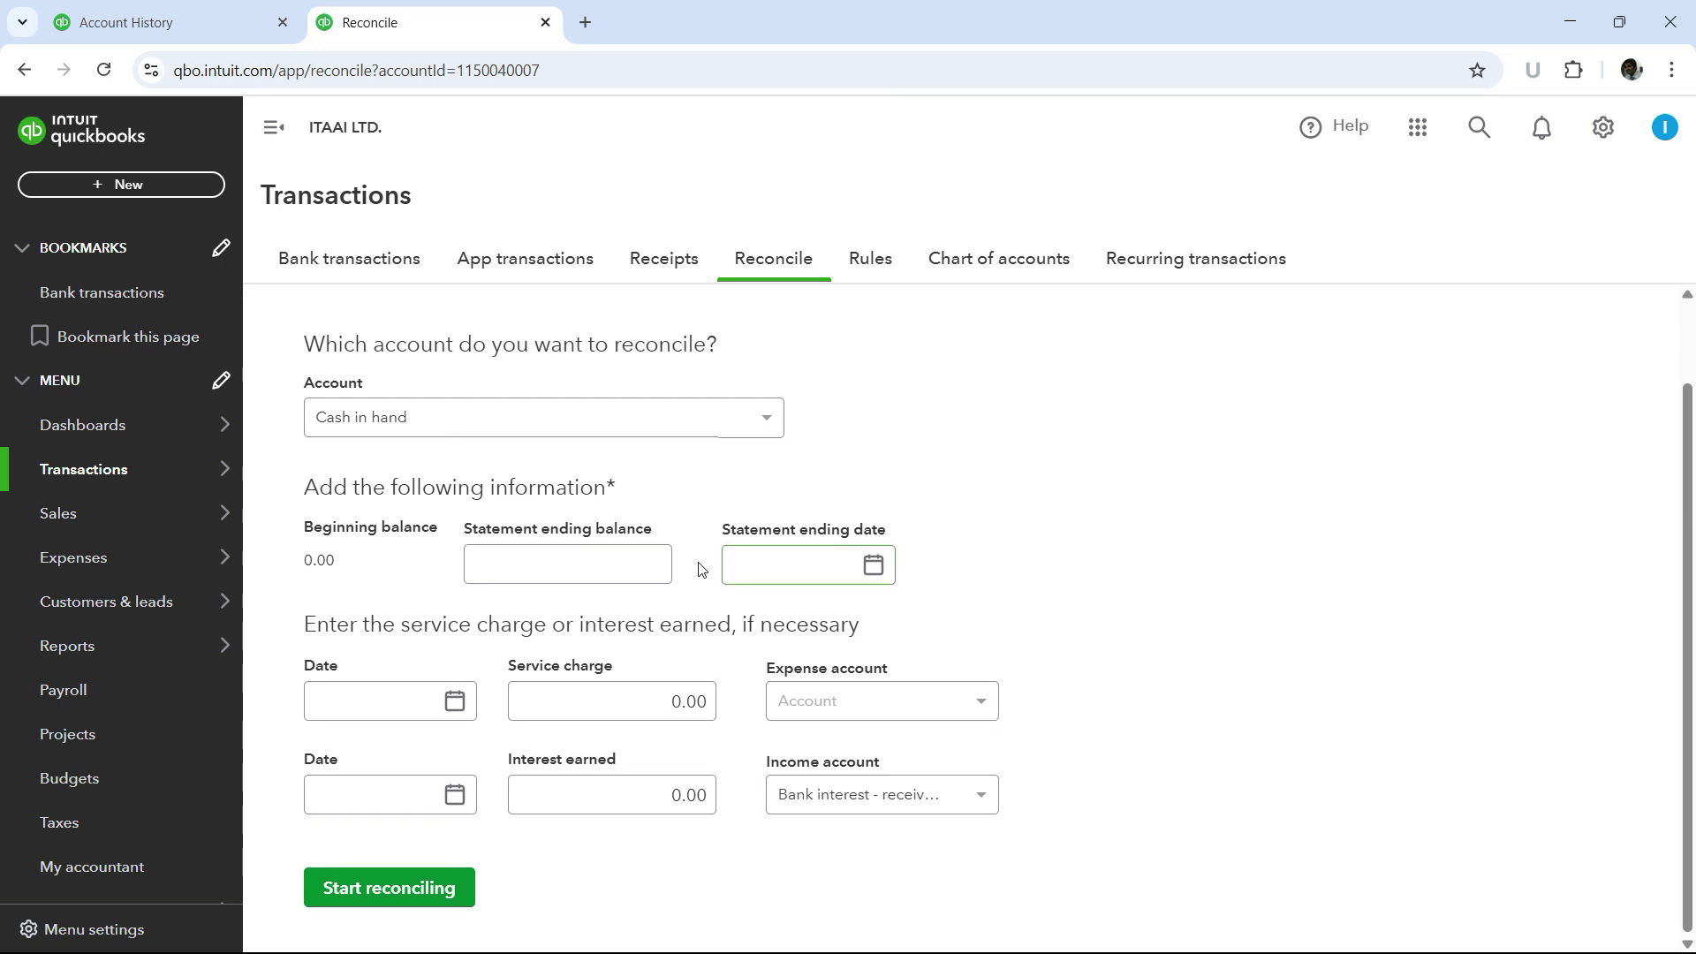
{"action": "left_click", "coordinate": [620, 563]}
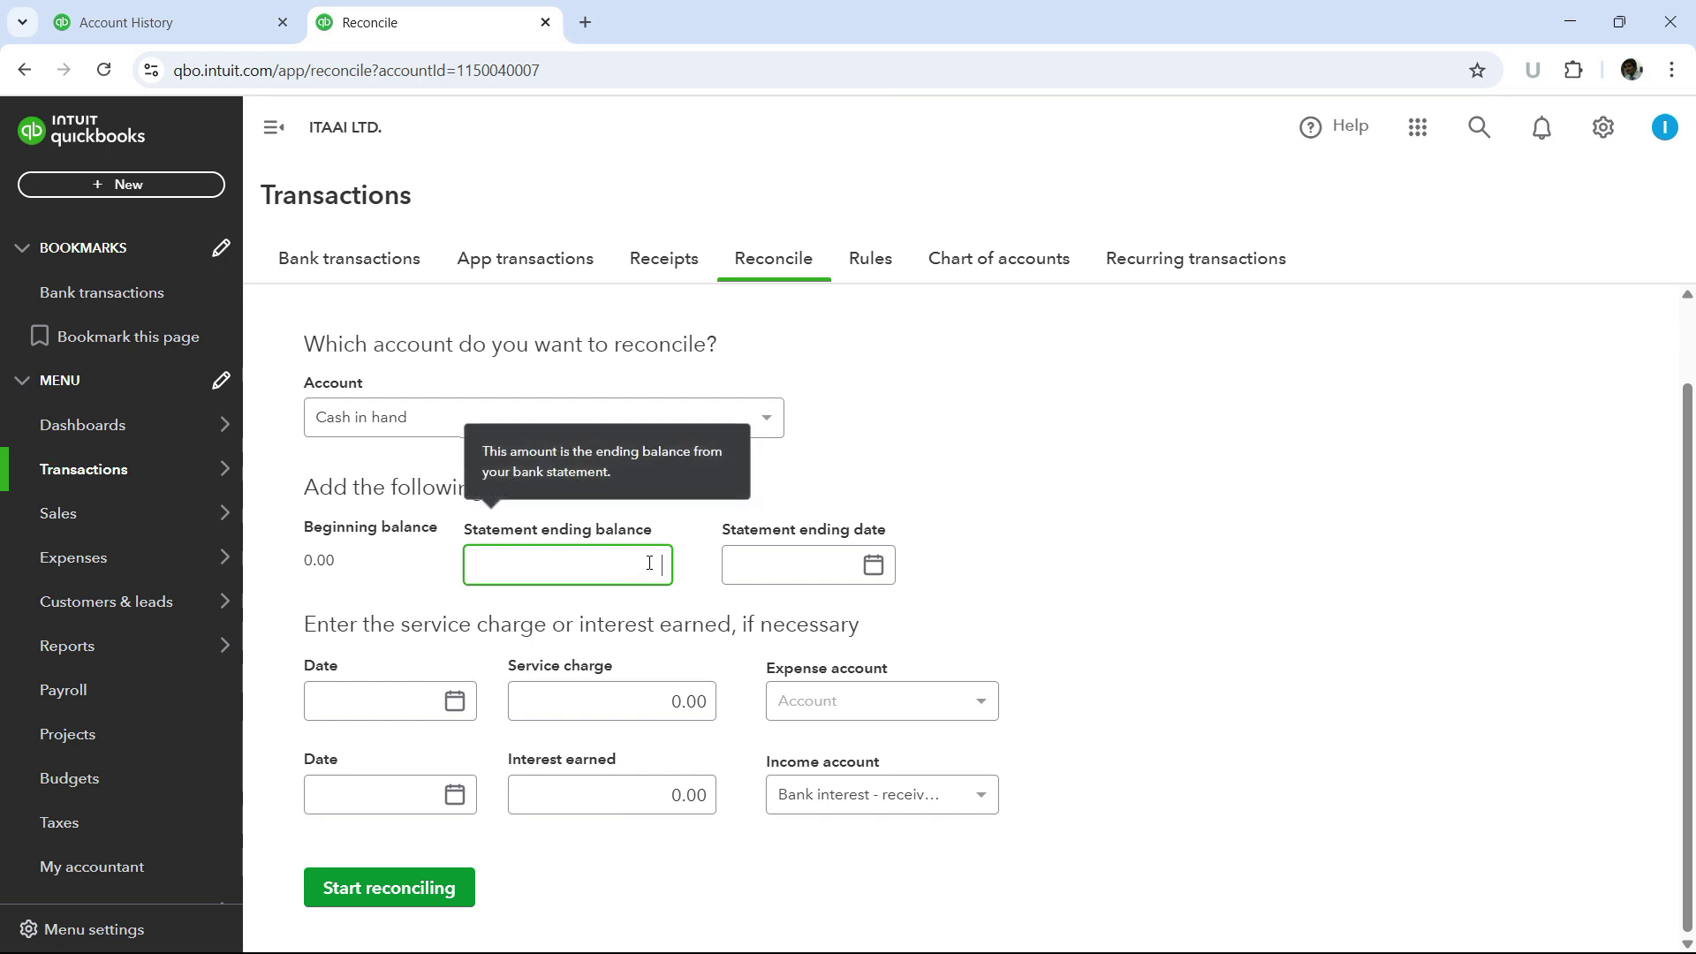
{"action": "type", "text": "4000"}
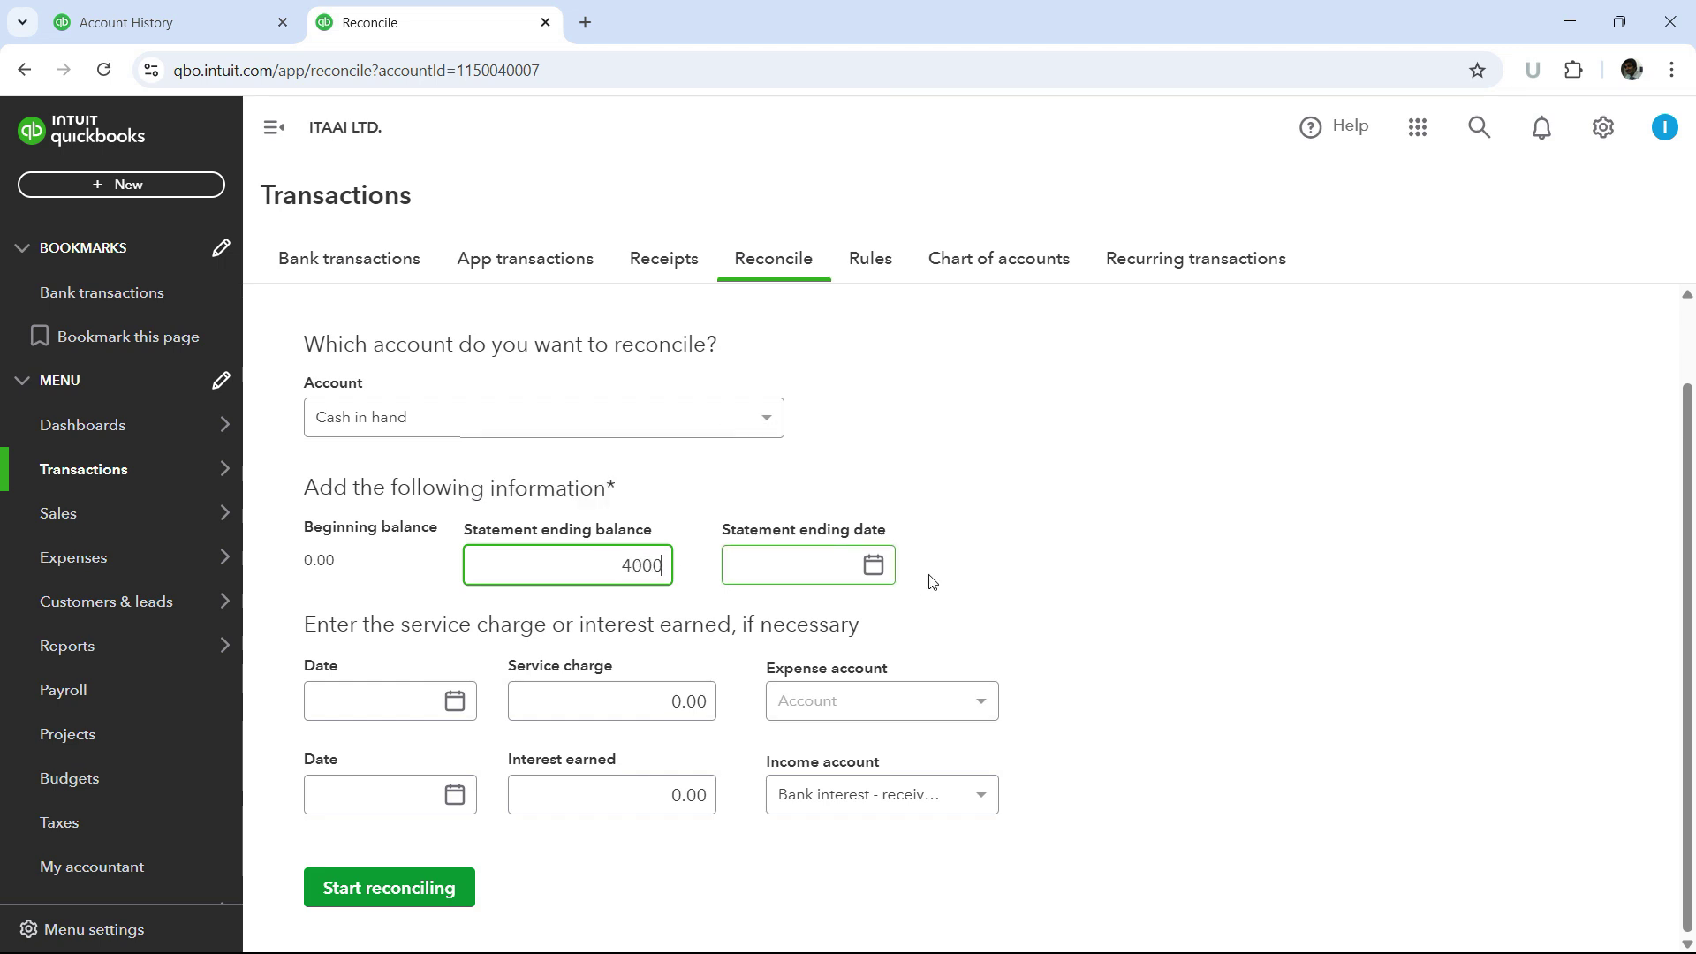
{"action": "key", "text": "Tab"}
Set the statement ending date to 31/01/2025
{"action": "left_click", "coordinate": [884, 574]}
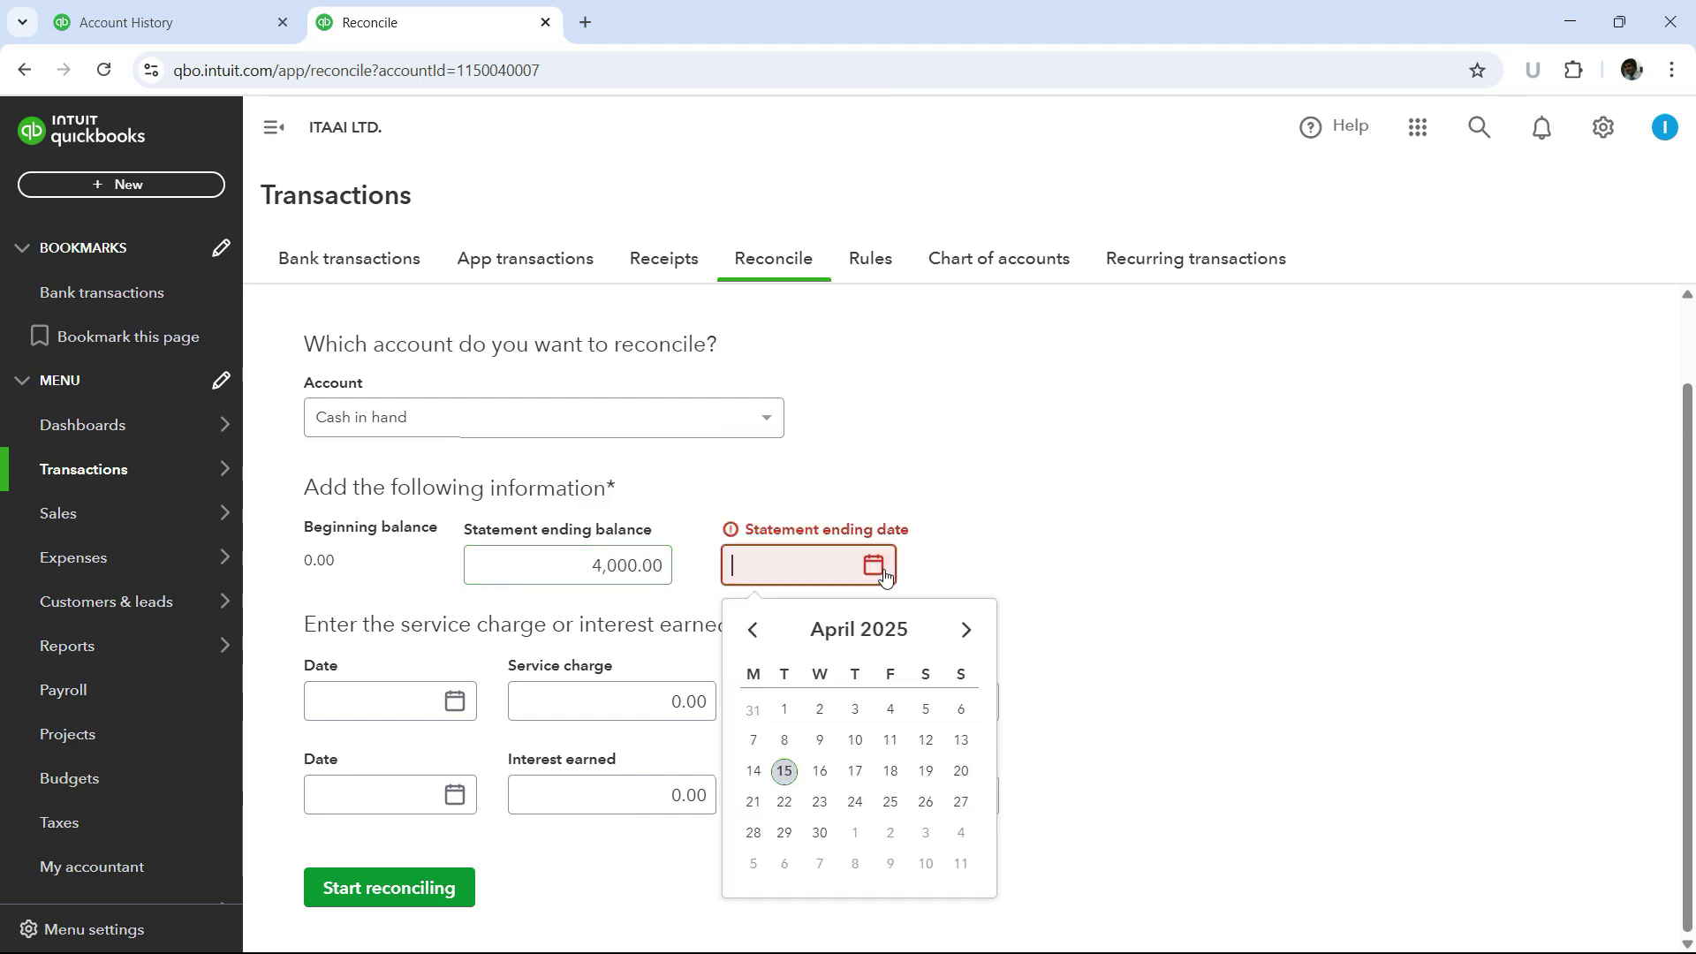
{"action": "left_click", "coordinate": [760, 643]}
{"action": "left_click", "coordinate": [764, 645]}
{"action": "left_click", "coordinate": [764, 645]}
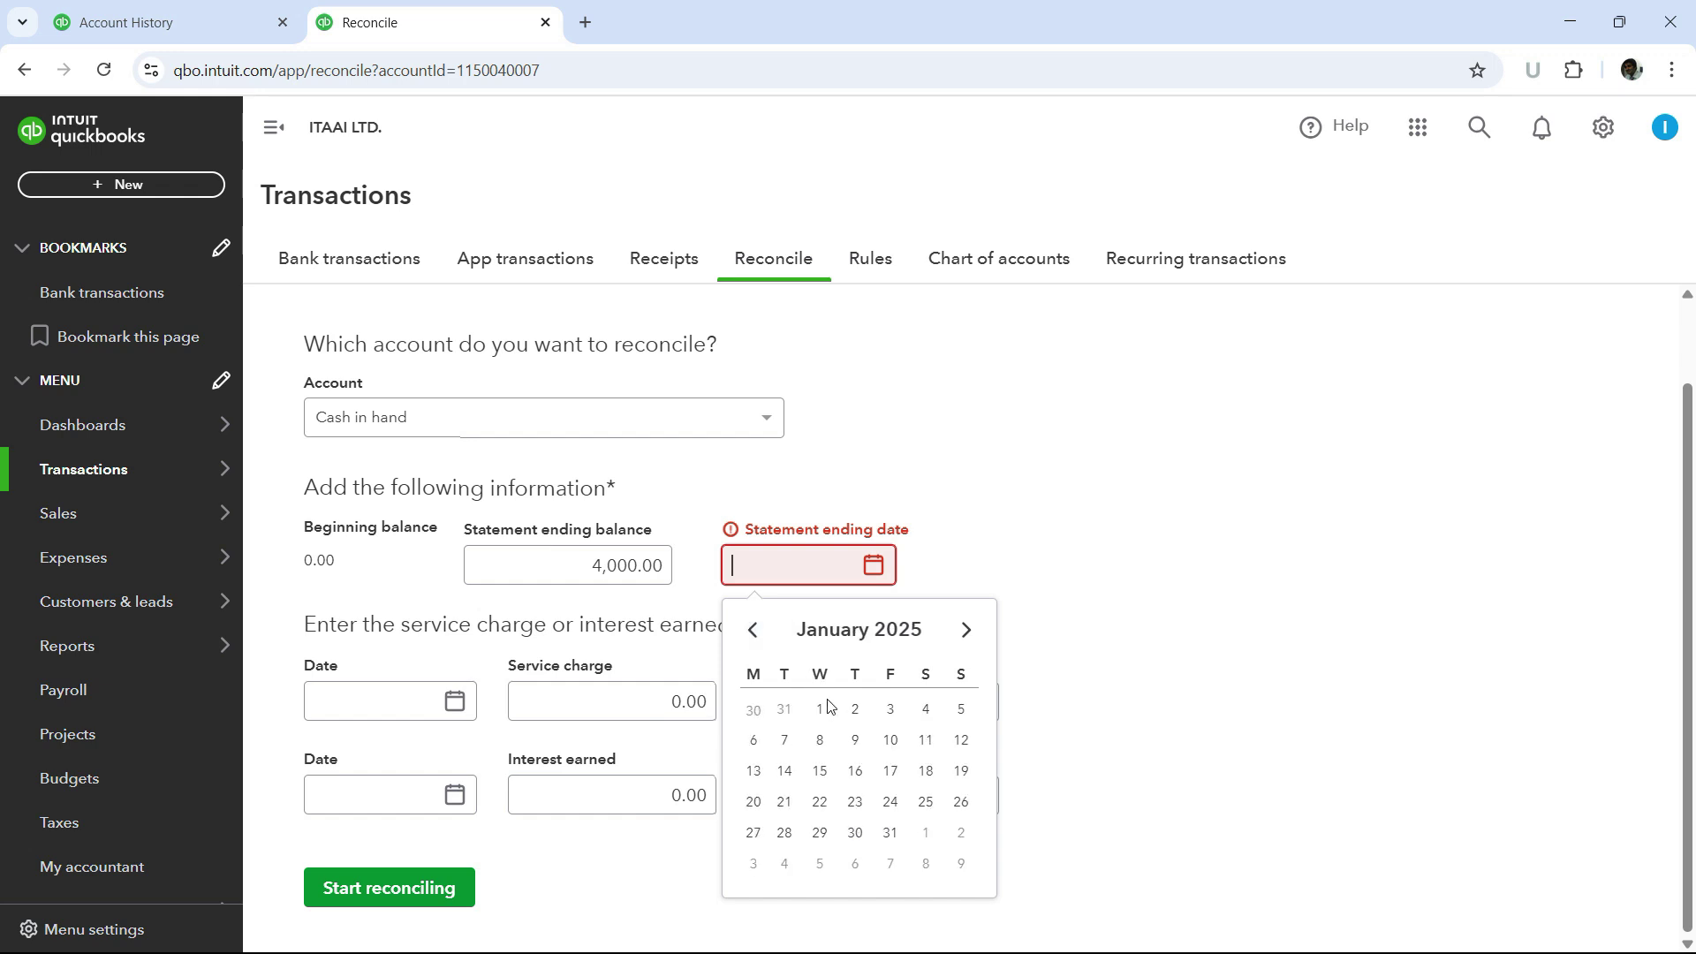
{"action": "left_click", "coordinate": [892, 837]}
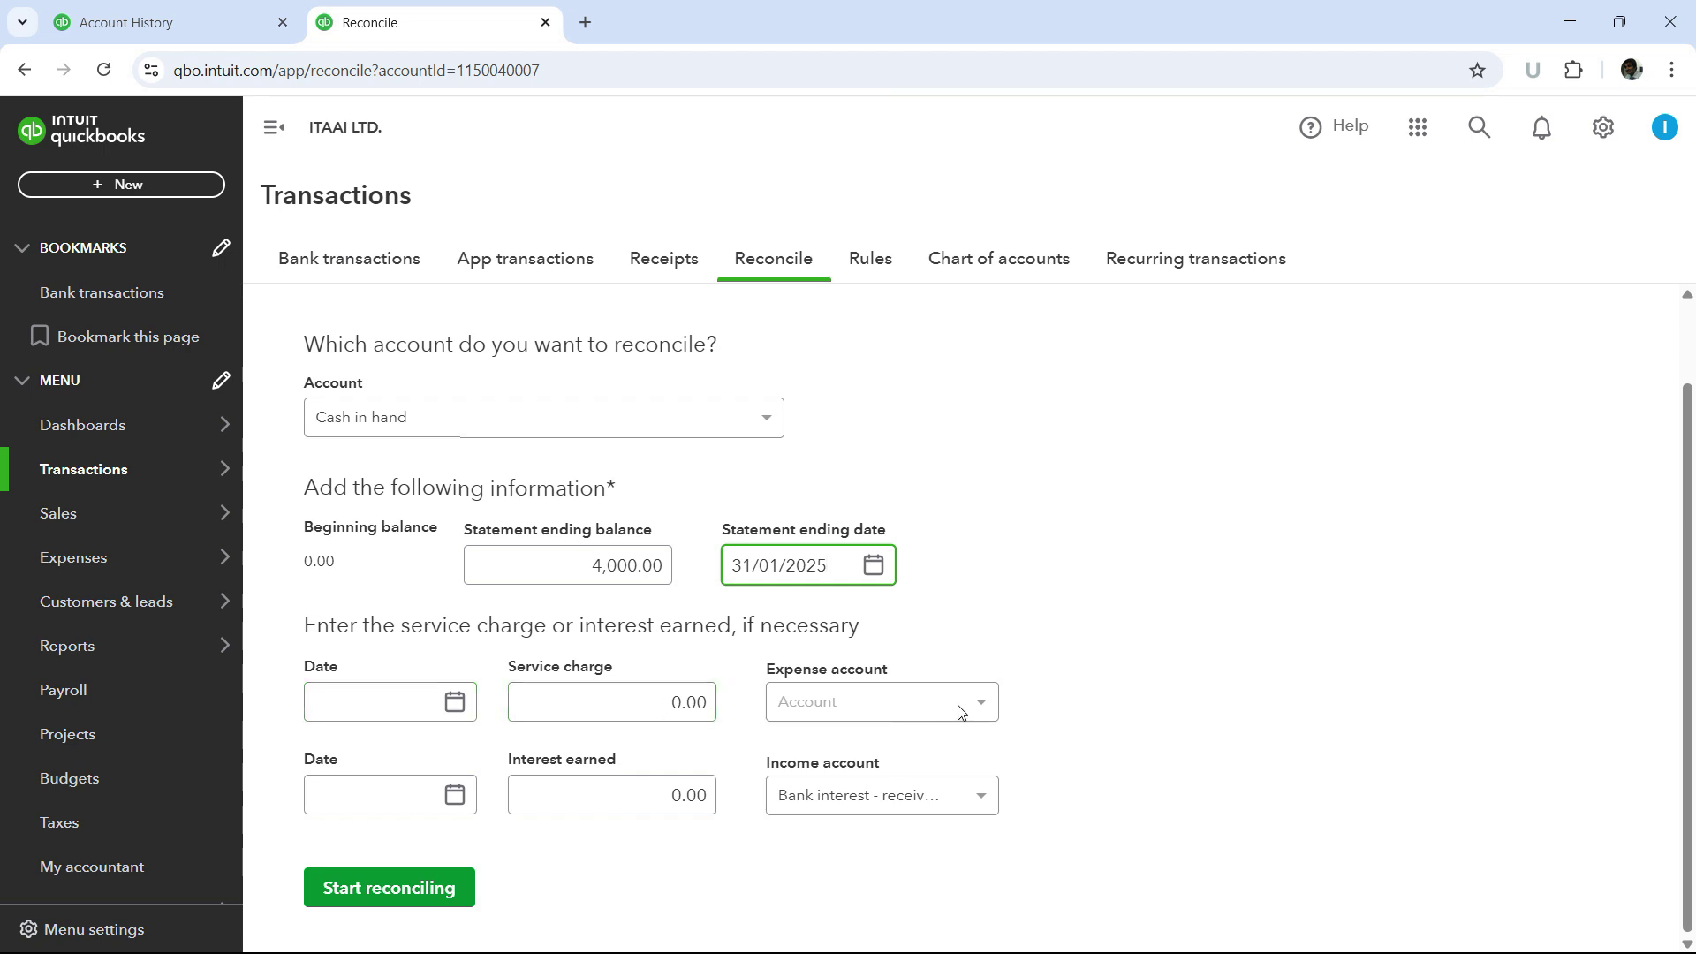
Leave the service charge's expense account empty and start reconciling the Cash in hand account
{"action": "left_click", "coordinate": [986, 709]}
{"action": "left_click", "coordinate": [980, 701]}
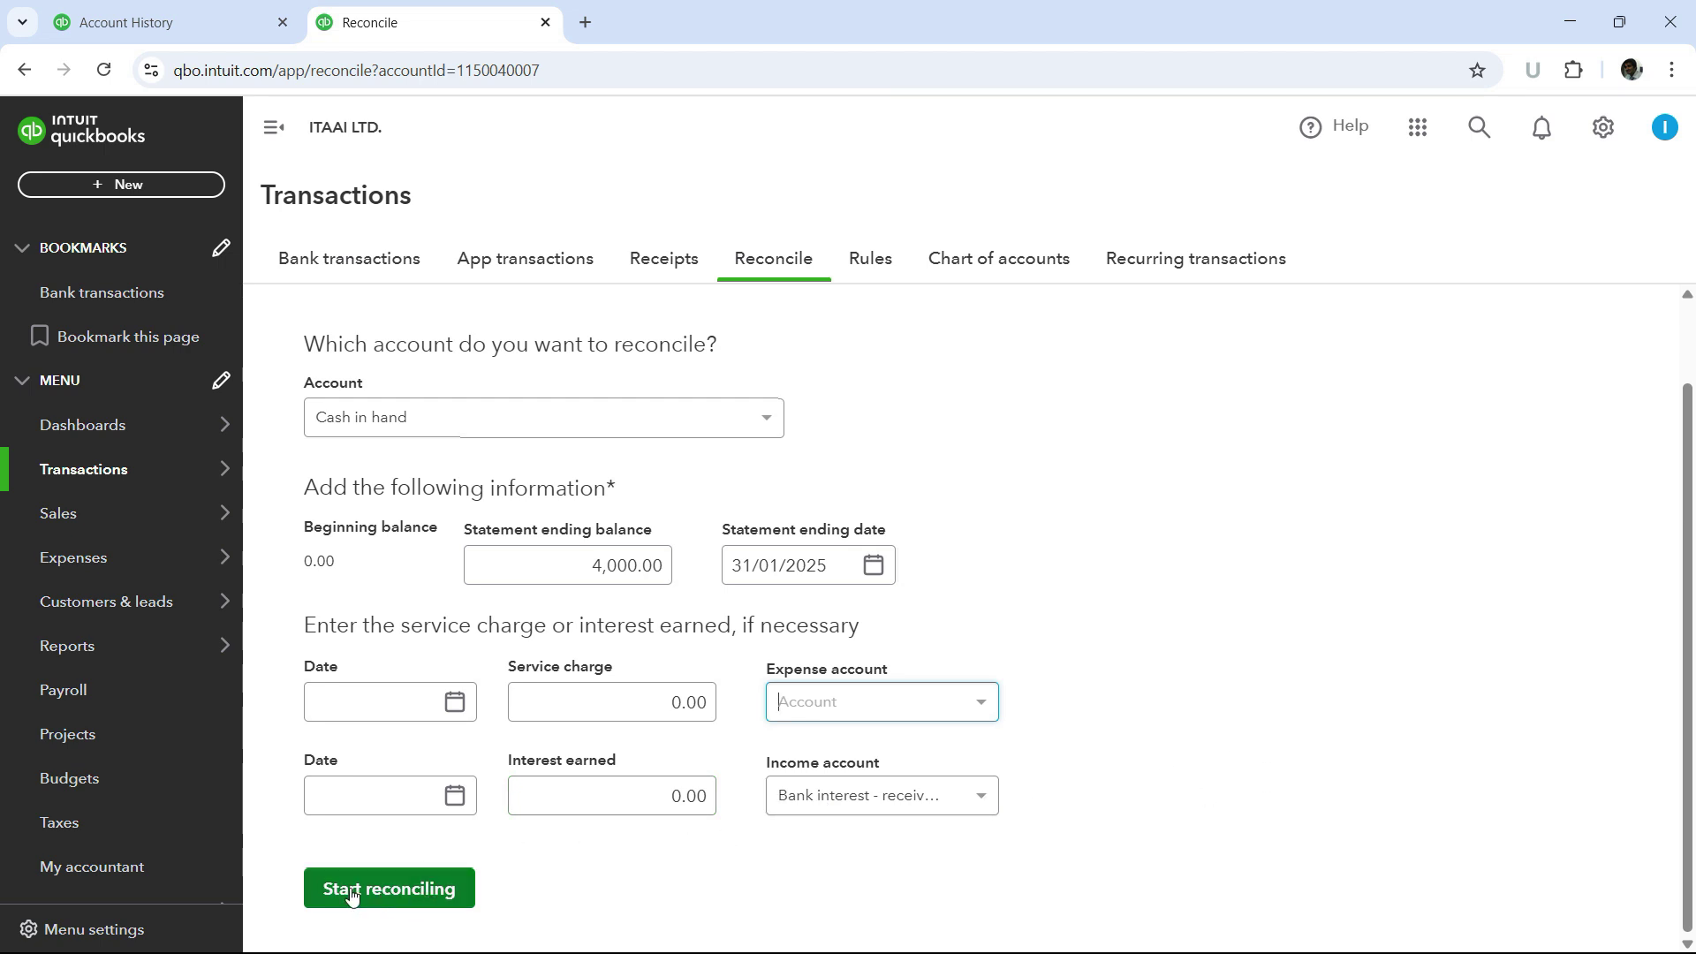
{"action": "left_click", "coordinate": [398, 890]}
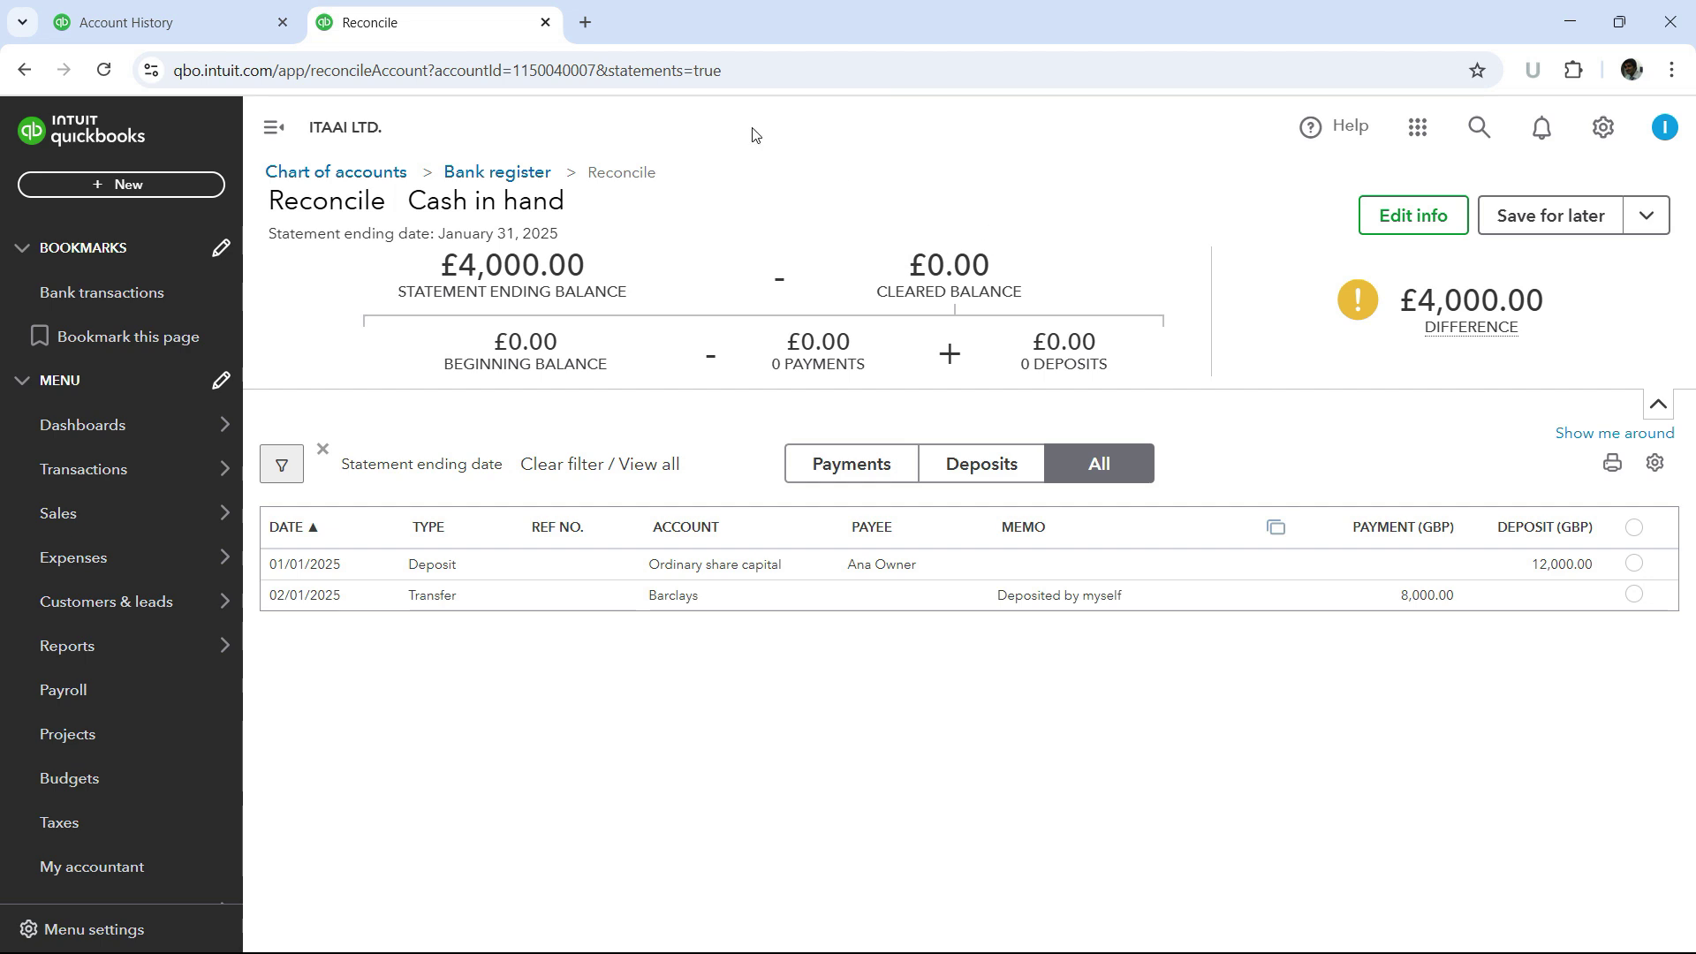
Check the register, mark the 12,000.00 deposit and 8,000.00 transfer as cleared, and finish the reconciliation
{"action": "left_click", "coordinate": [214, 24]}
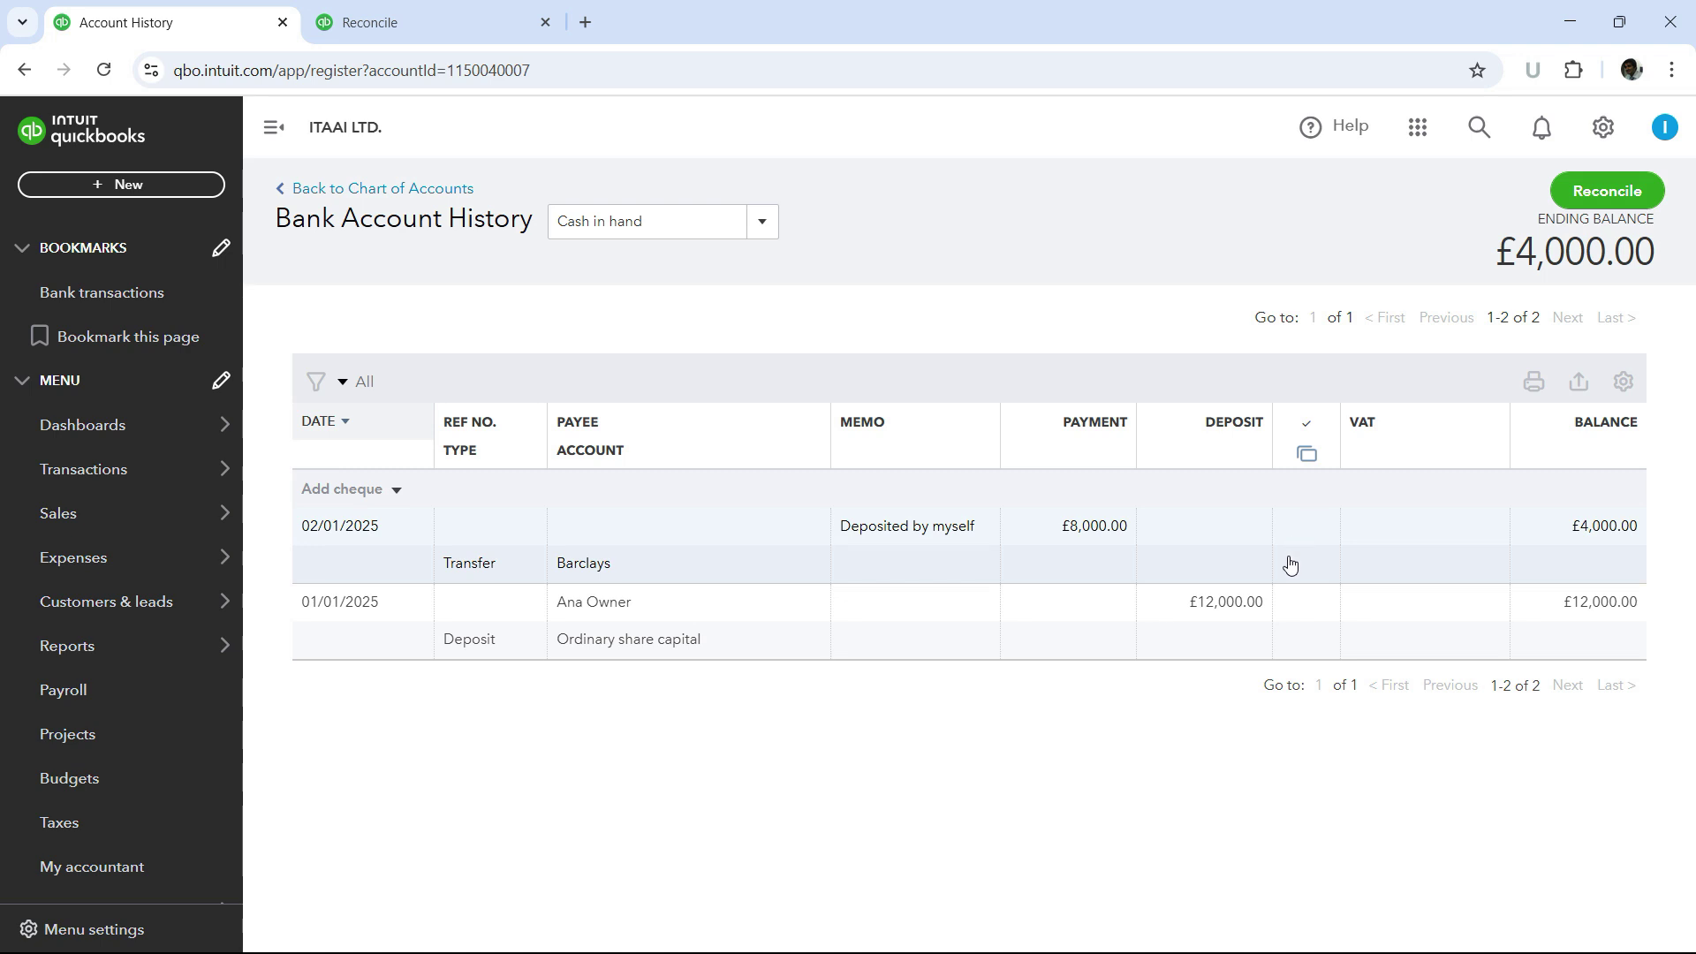
{"action": "left_click", "coordinate": [403, 19]}
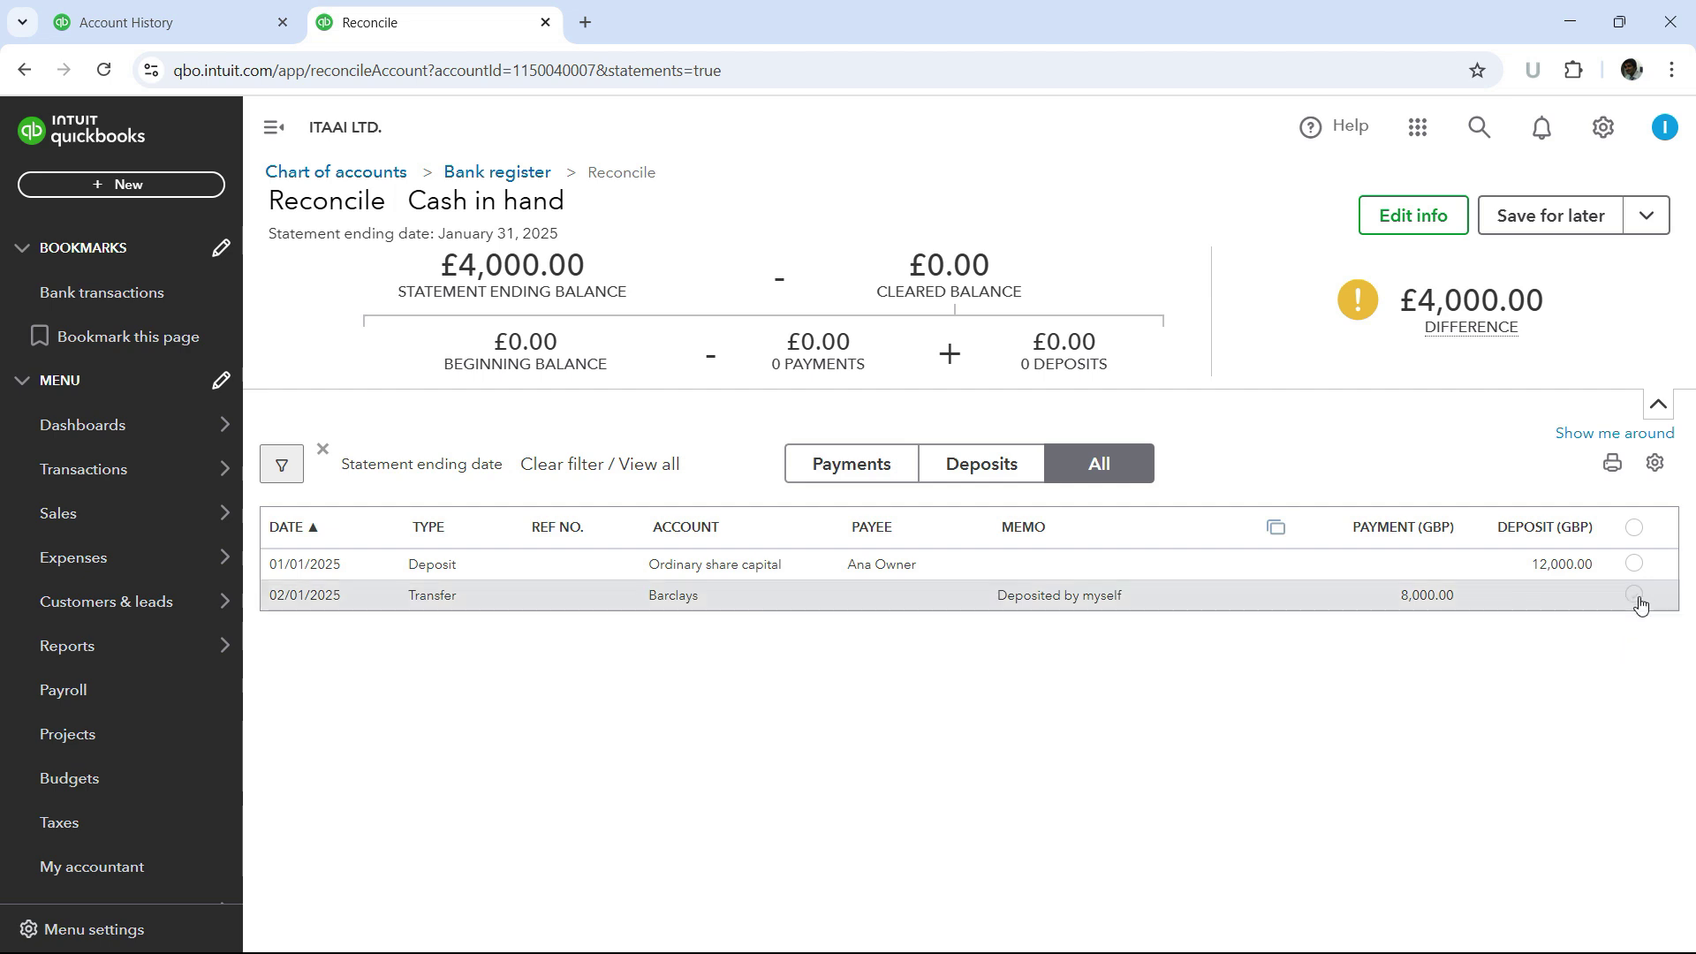
{"action": "left_click", "coordinate": [1634, 566]}
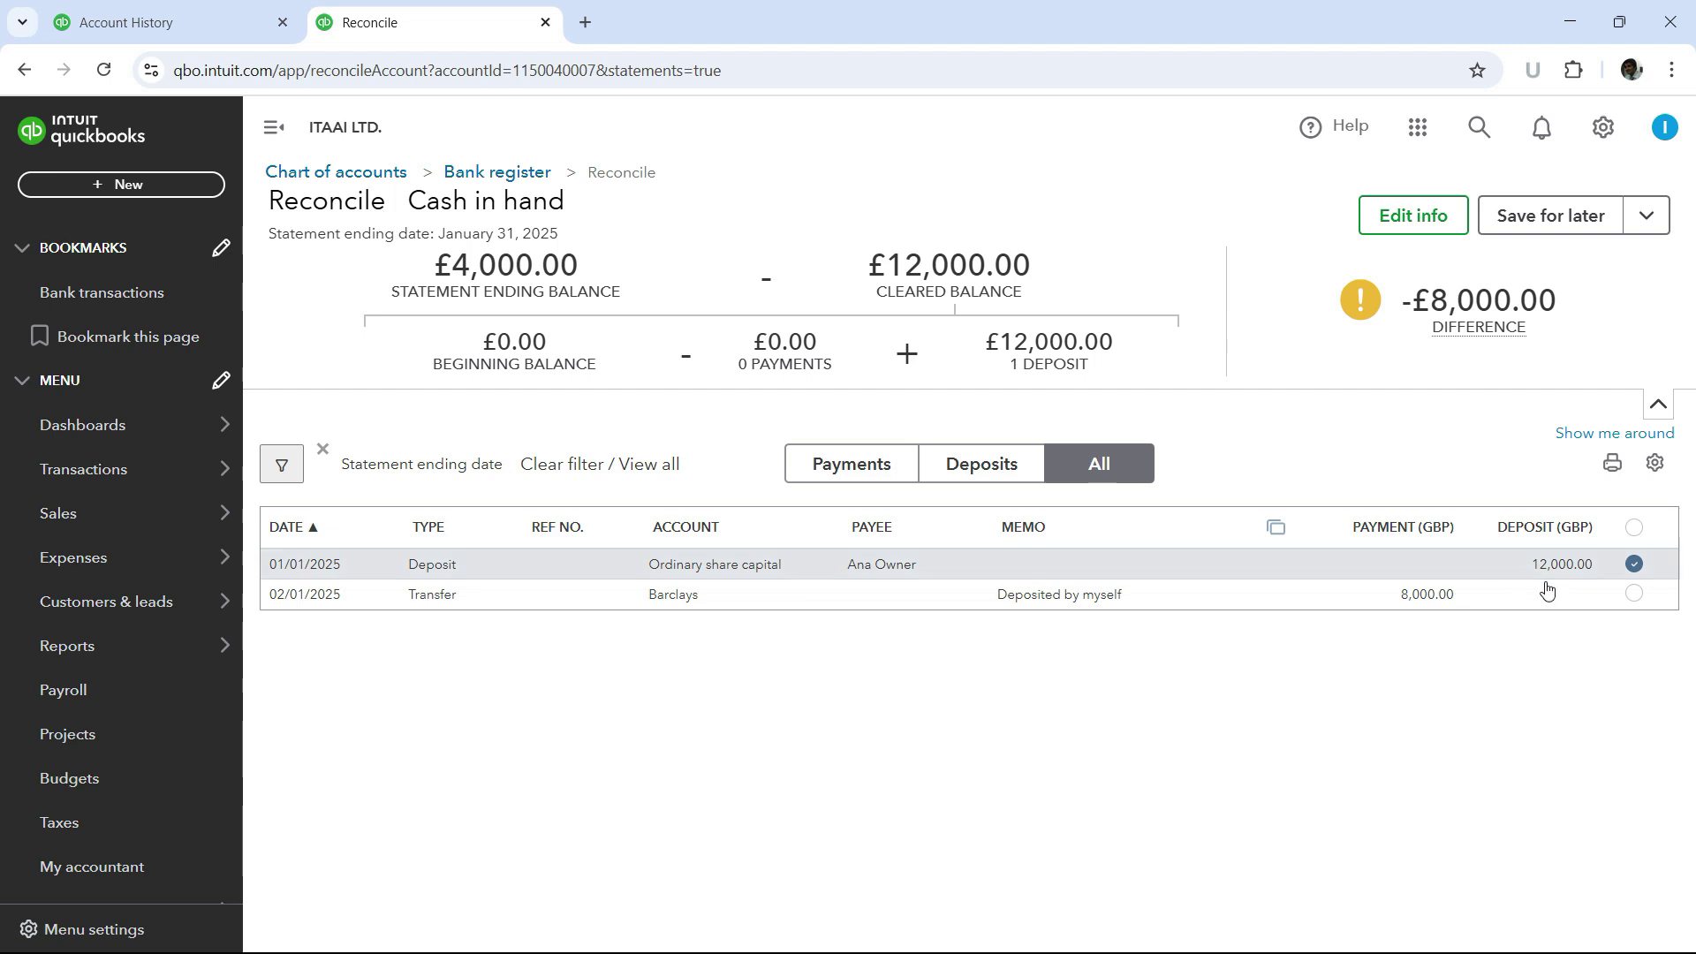
{"action": "left_click", "coordinate": [1634, 597]}
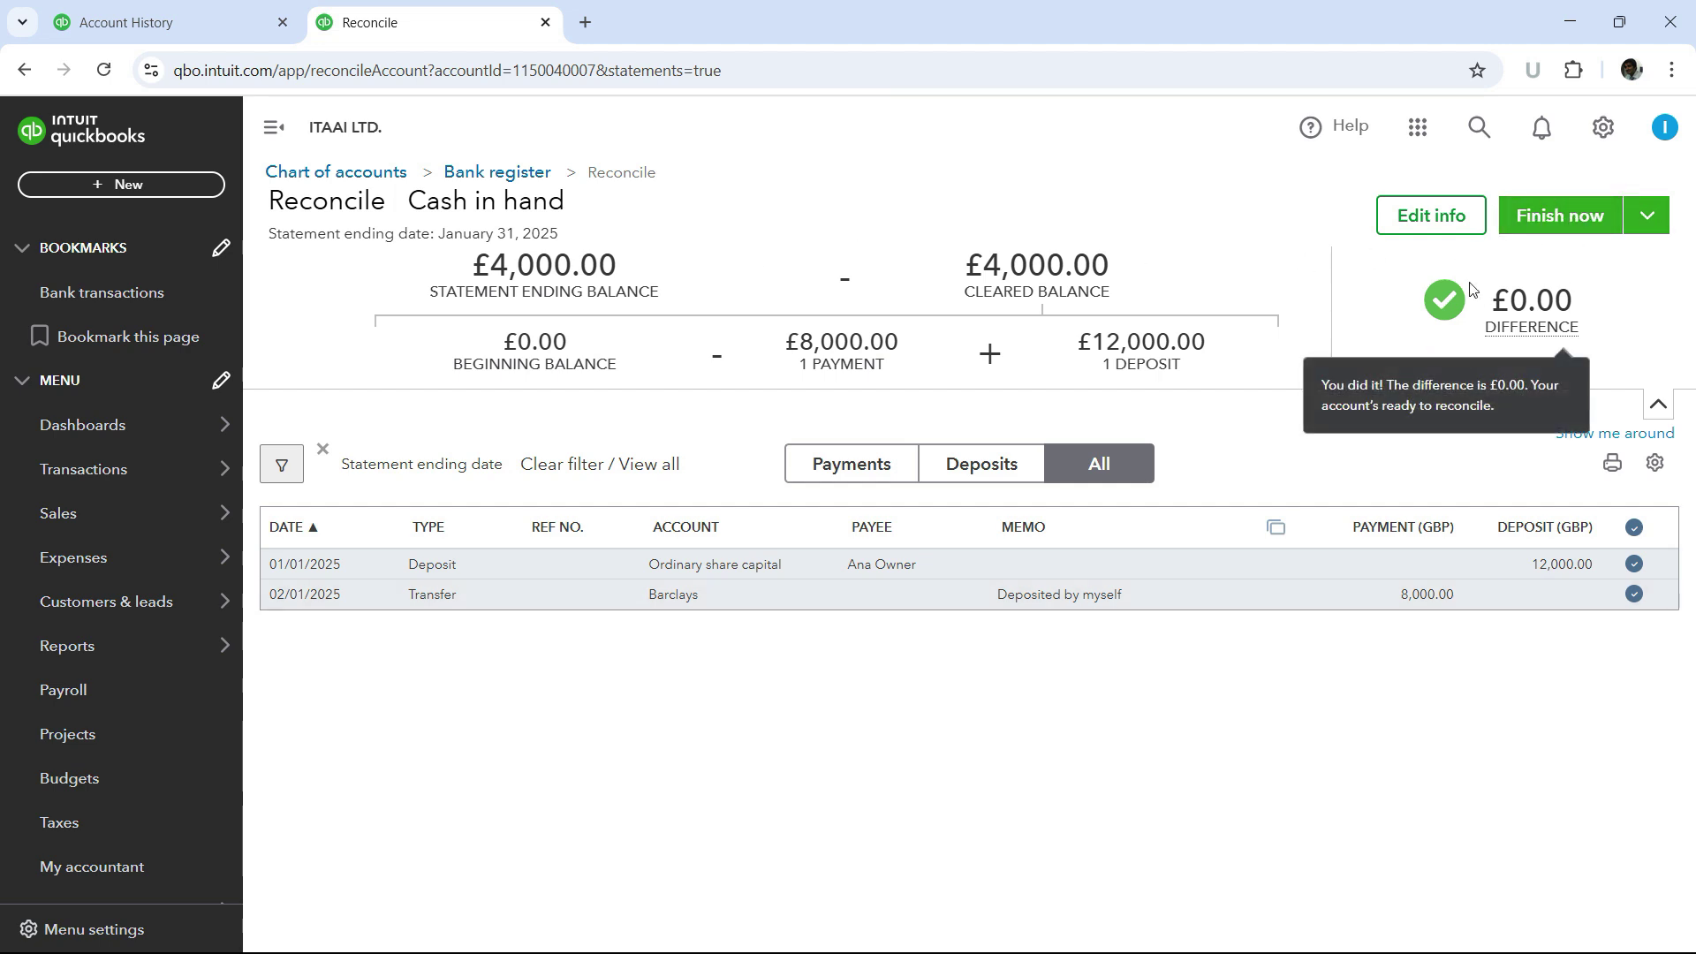
{"action": "left_click", "coordinate": [1568, 219]}
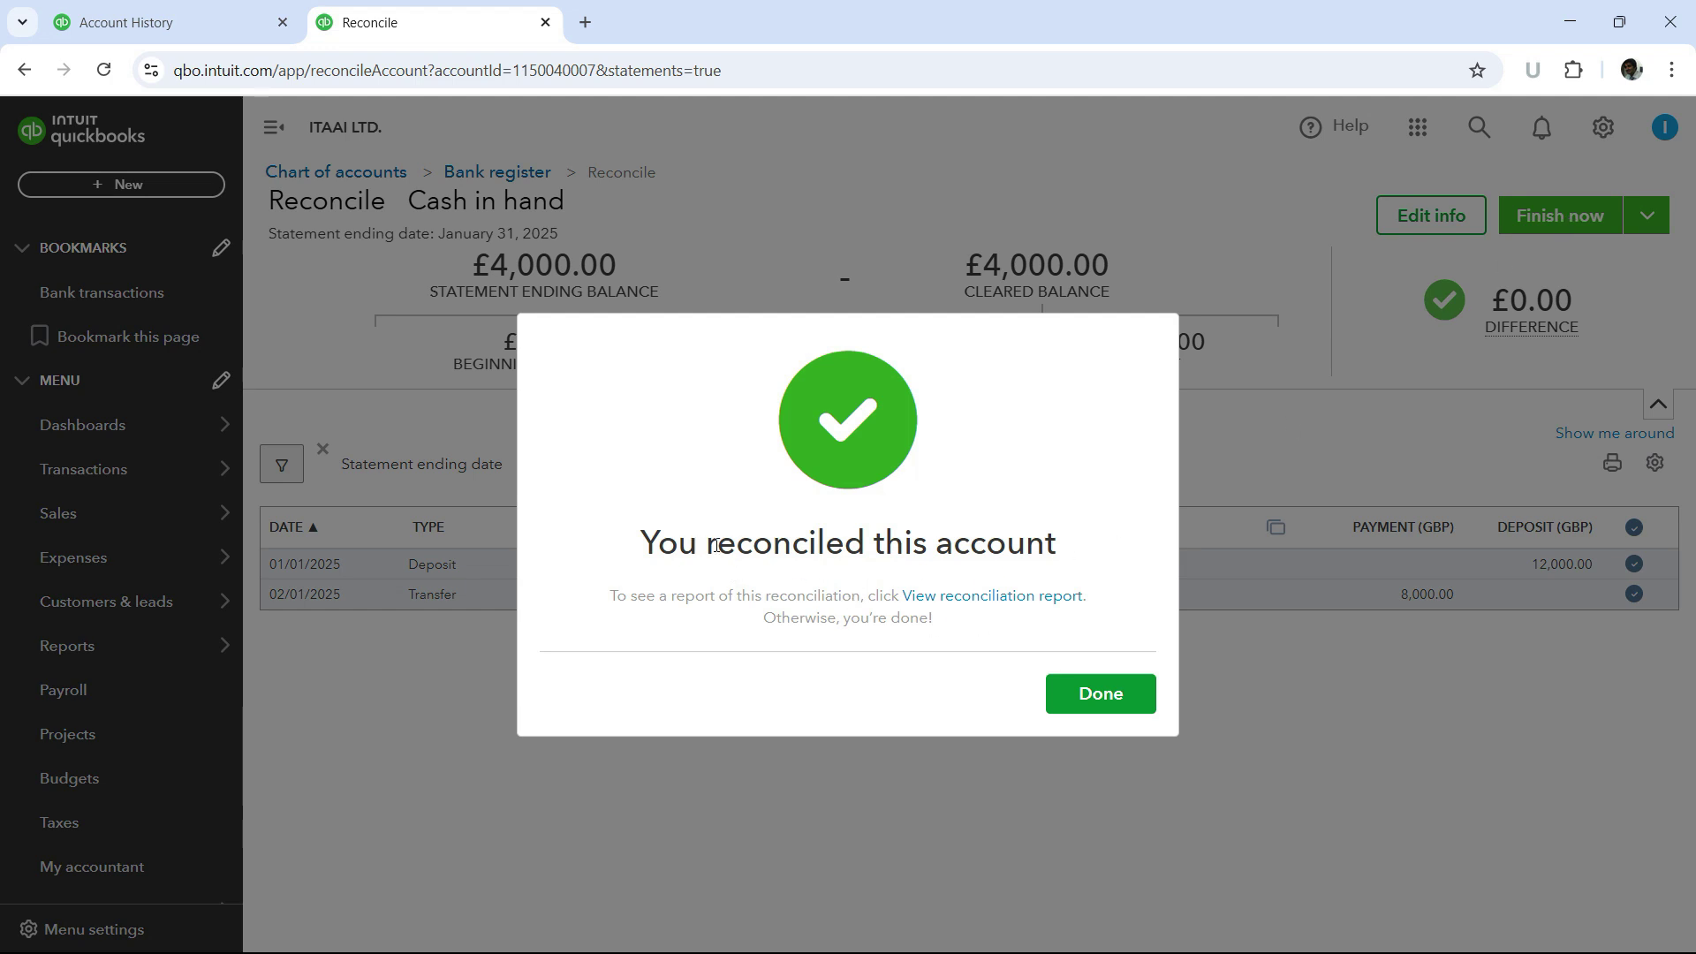
{"action": "left_click", "coordinate": [1103, 703]}
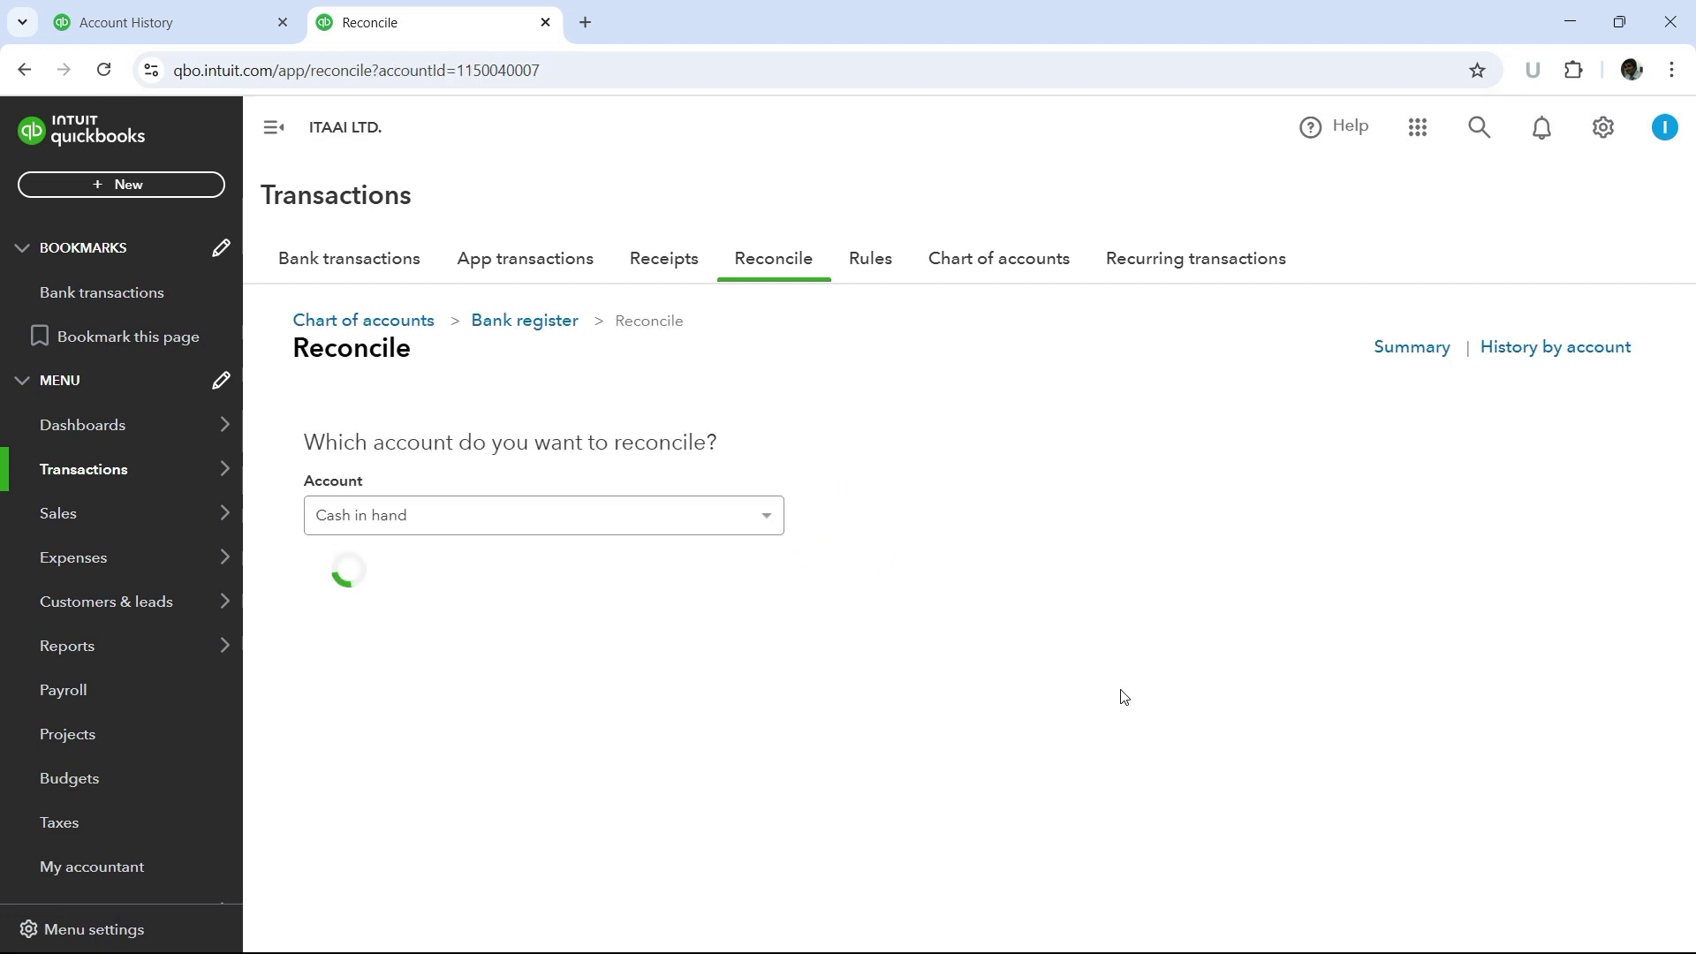
Return to the Cash in hand register and reload it to check the transactions' reconciliation status
{"action": "left_click", "coordinate": [158, 20]}
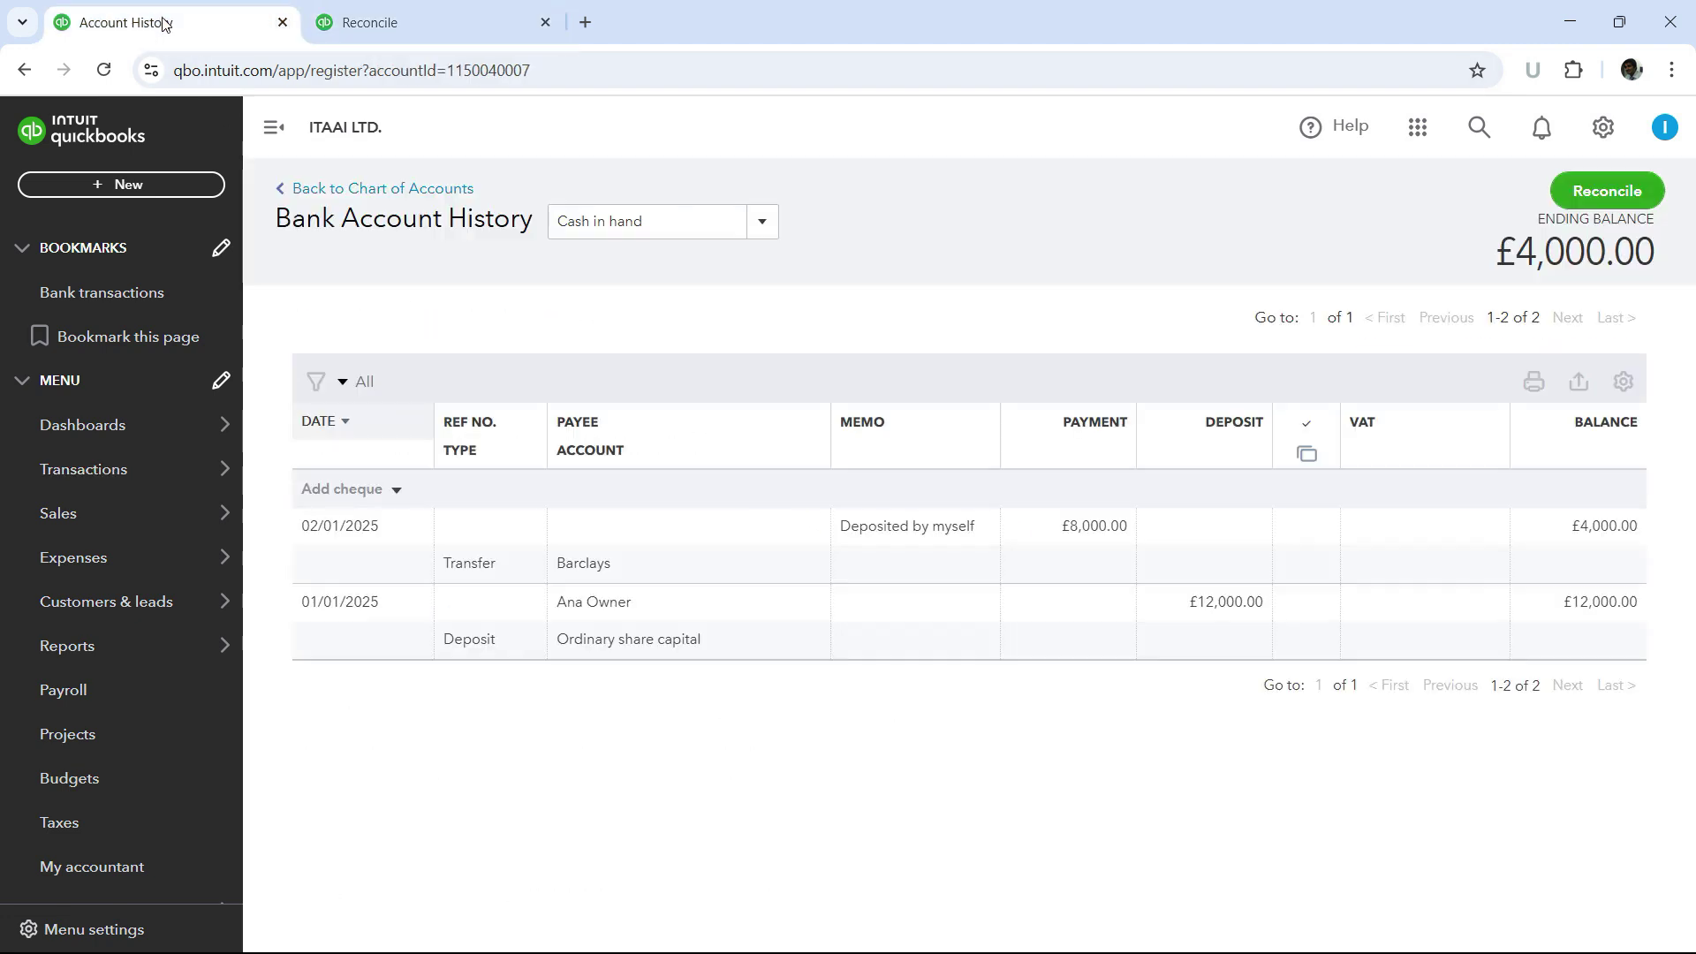
{"action": "left_click", "coordinate": [105, 72]}
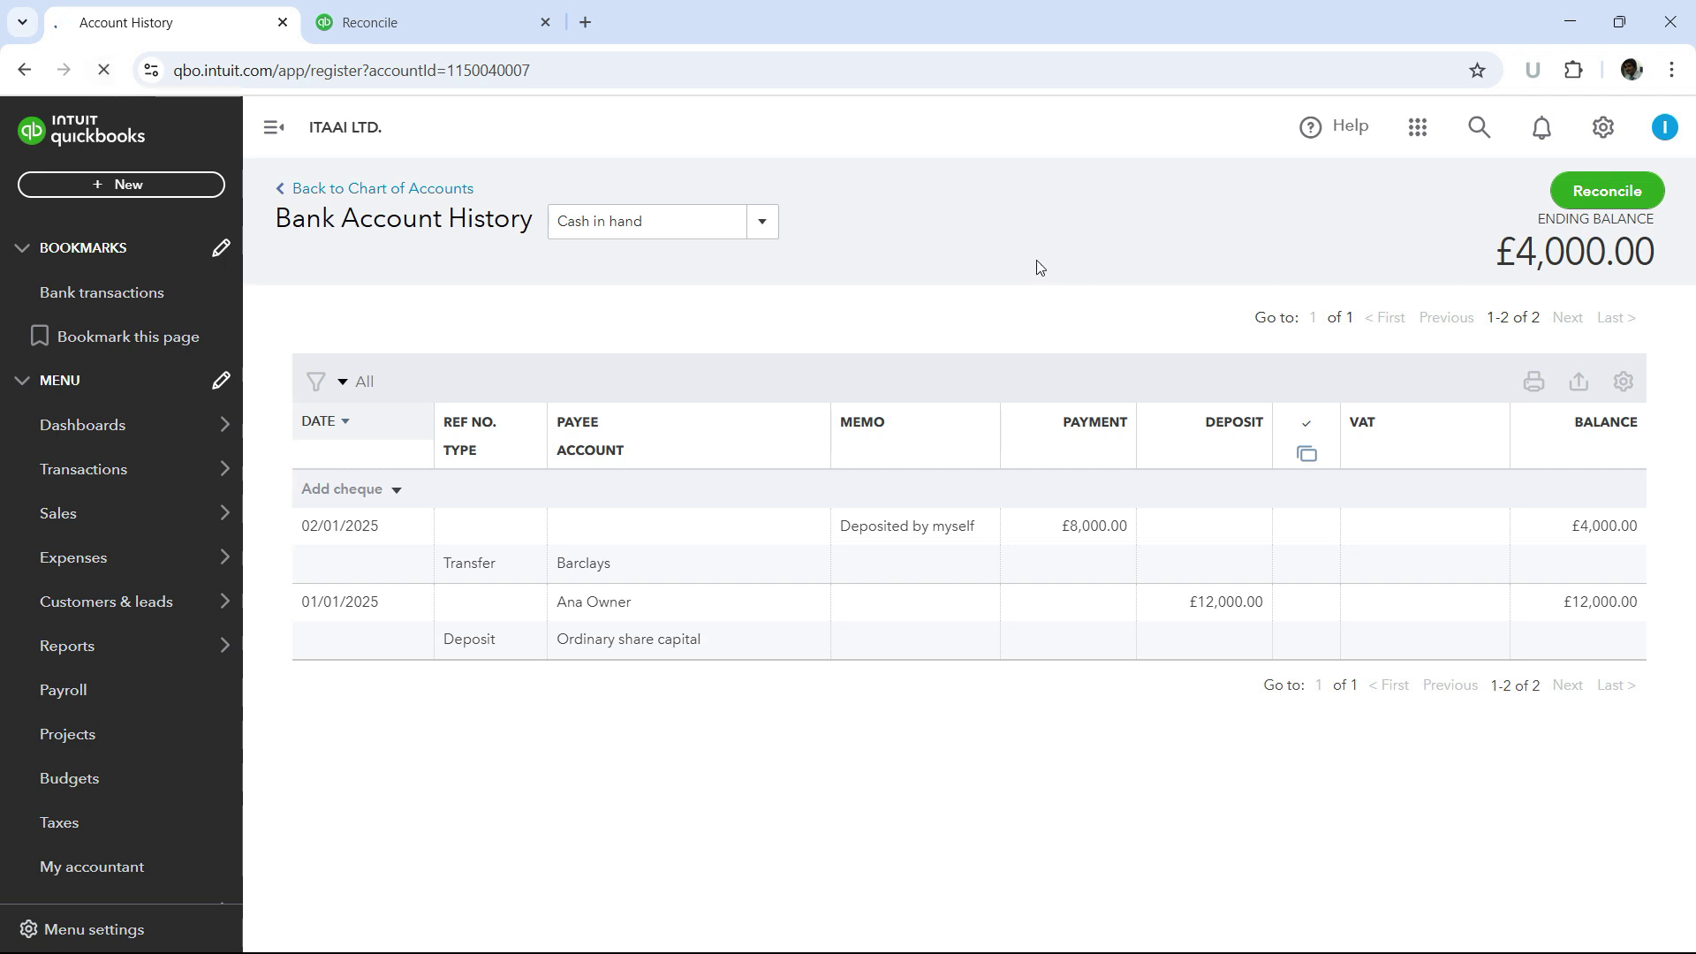